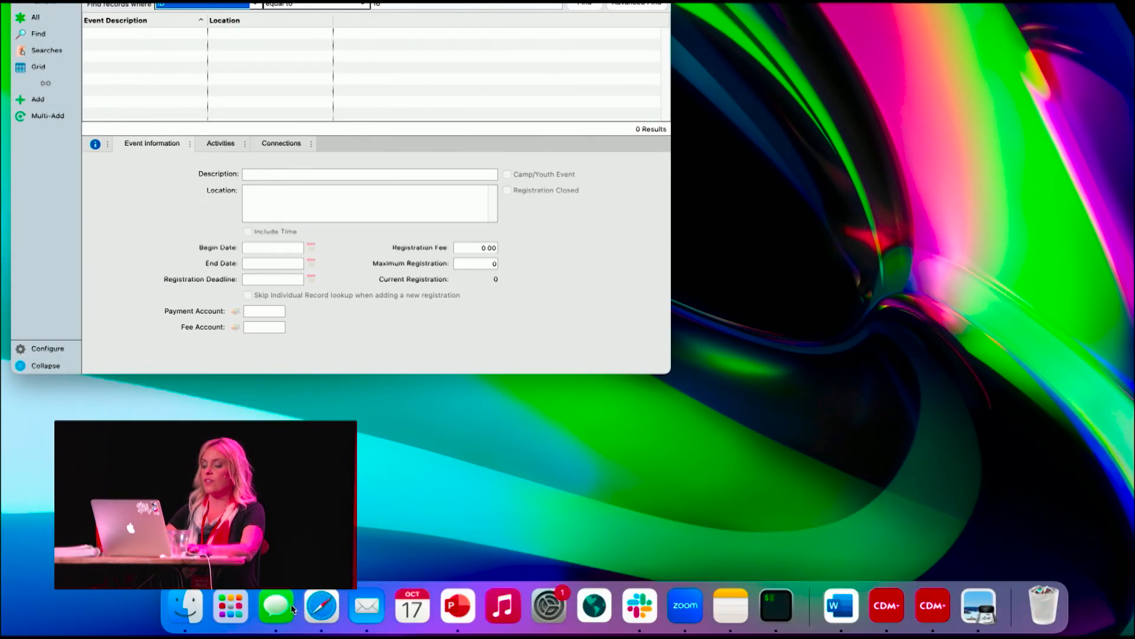
# - Bring up the CDM+ Event Records window and start adding a new event record
pyautogui.click(324, 615)
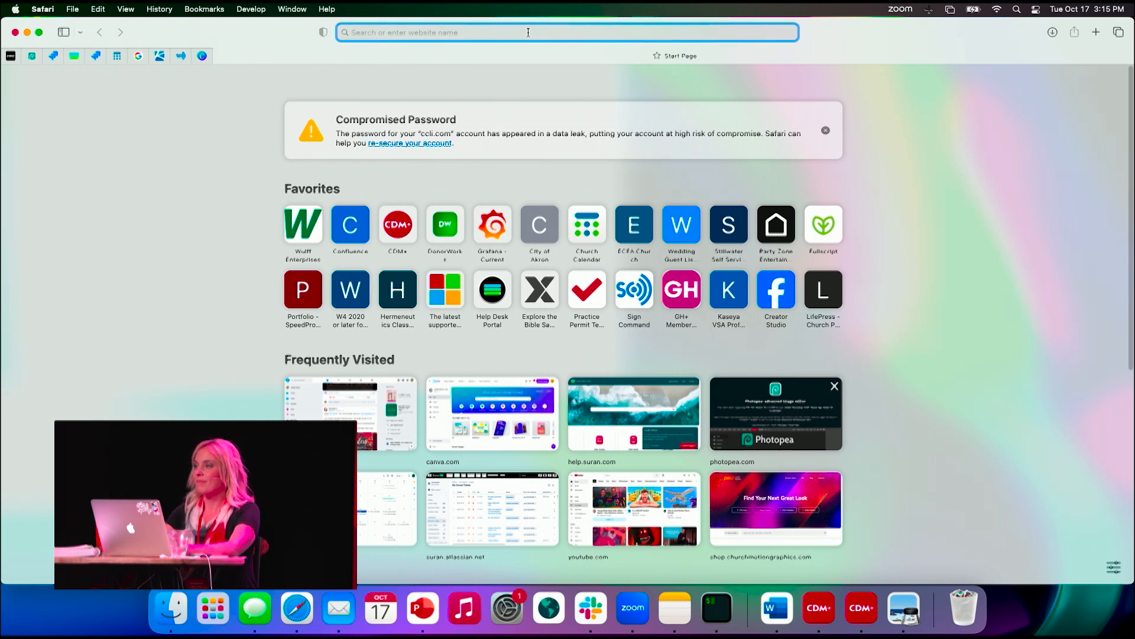
pyautogui.click(16, 34)
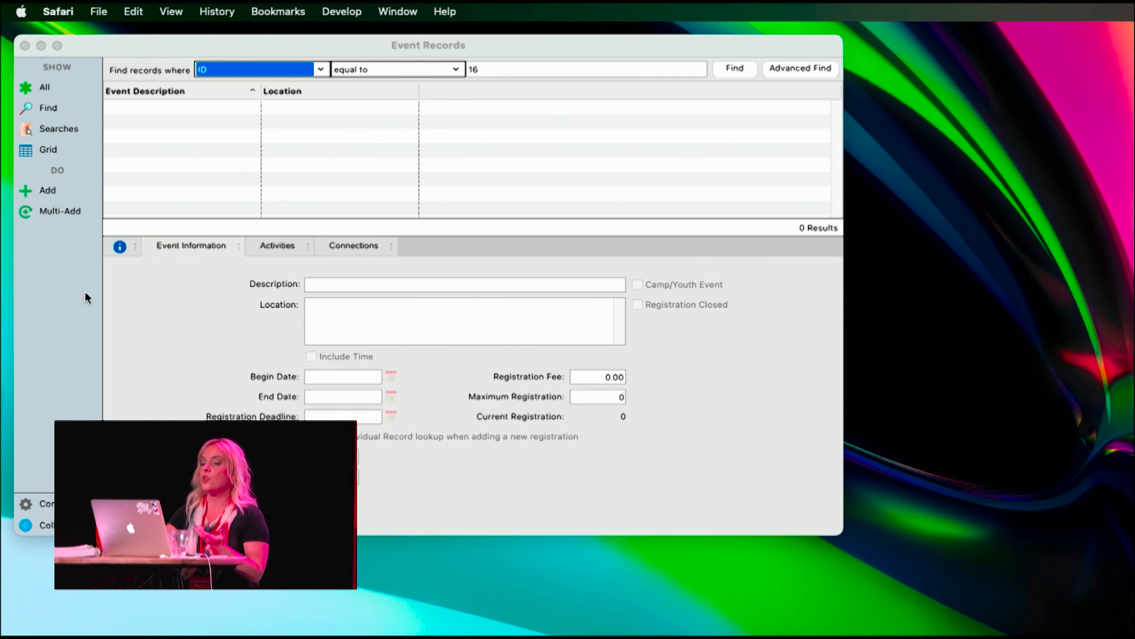
pyautogui.click(109, 329)
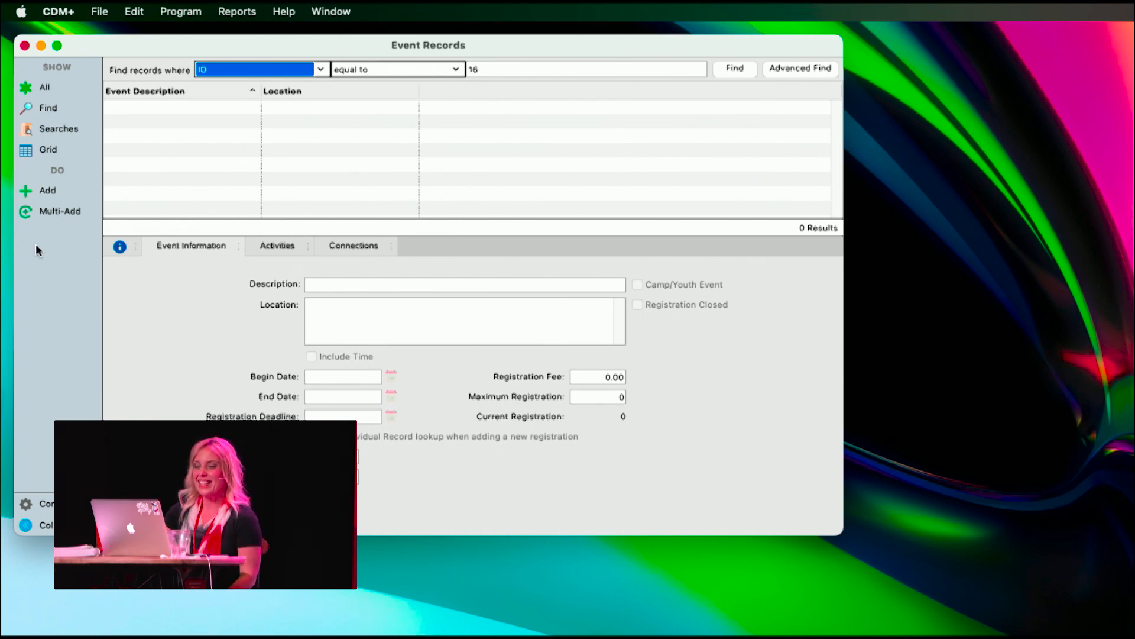
pyautogui.click(47, 191)
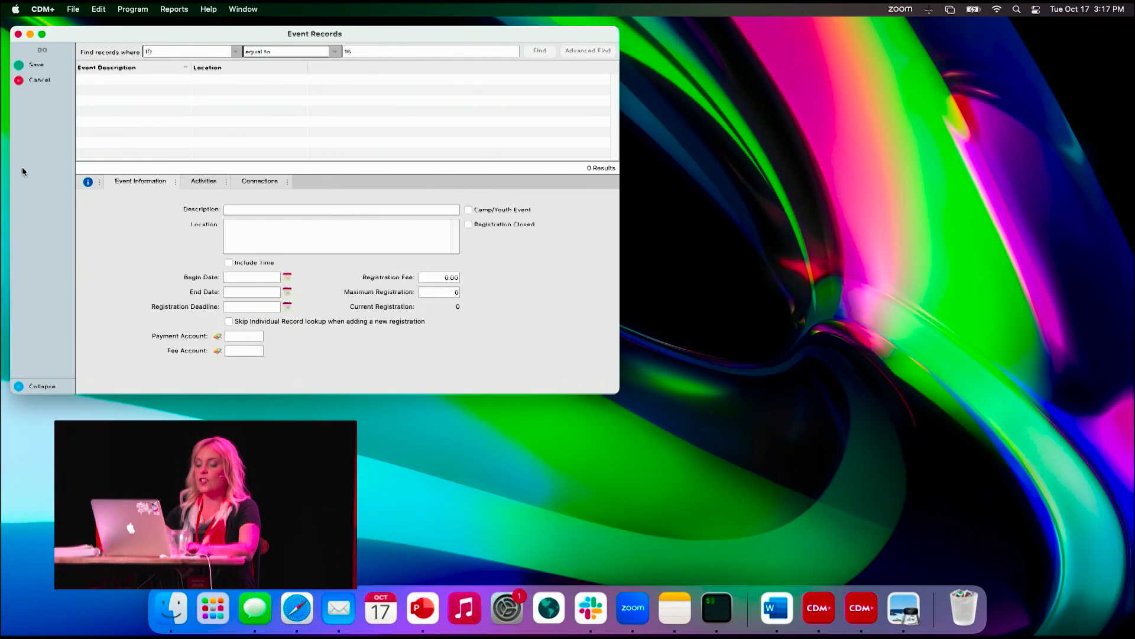
# - Open the CDM+ Engage site in Safari and sign out of the account that is currently signed in
pyautogui.click(294, 615)
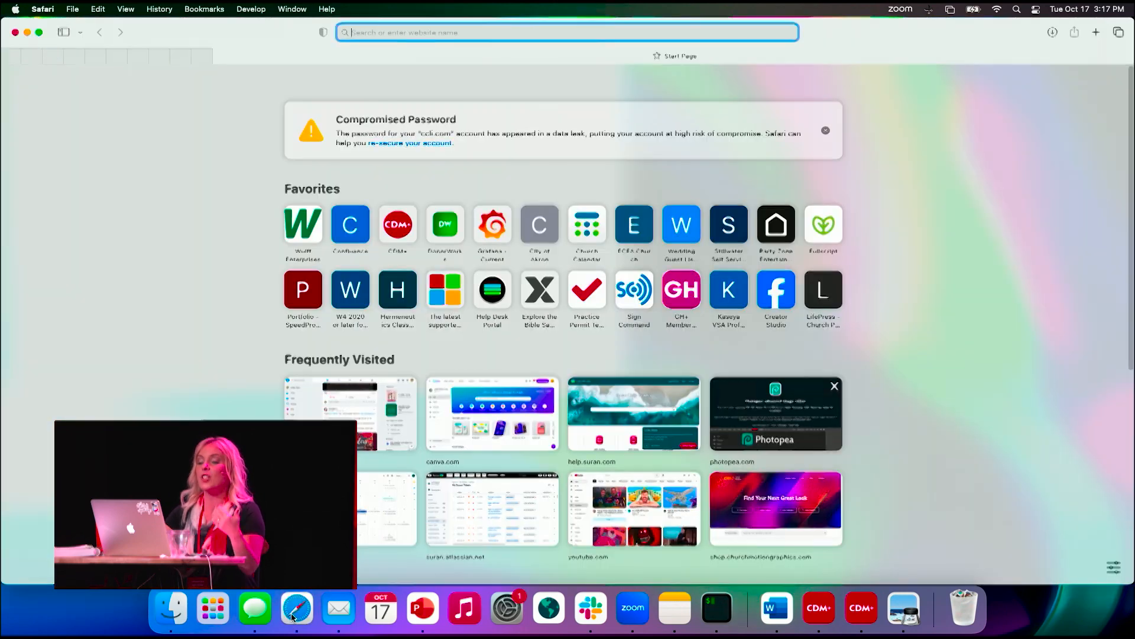
pyautogui.write('engage')
pyautogui.press('Return')
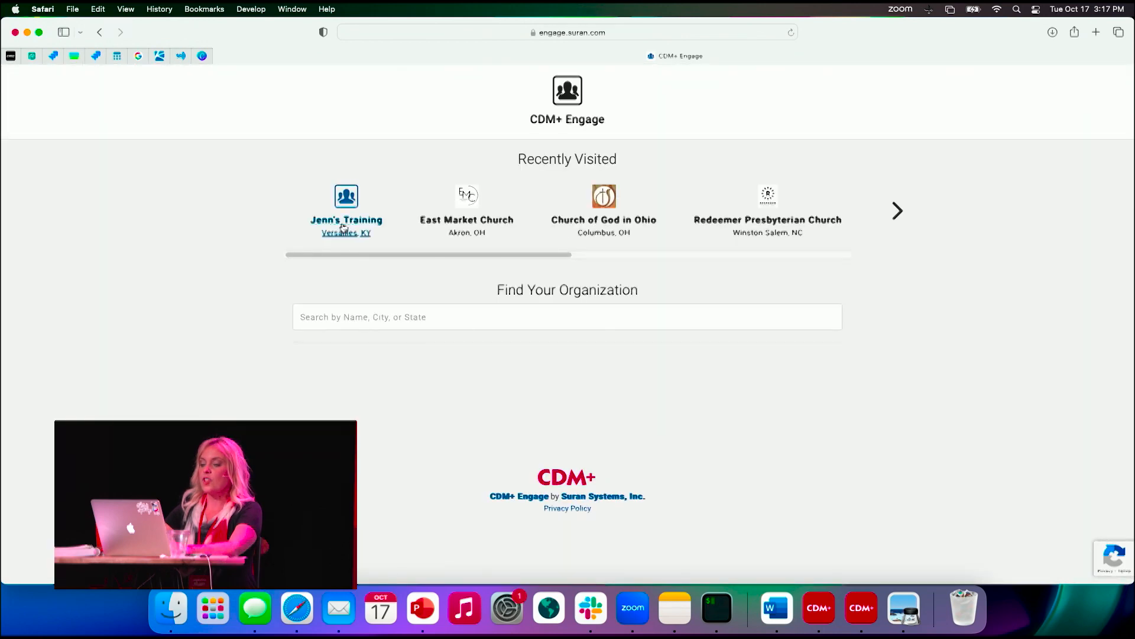
pyautogui.click(343, 225)
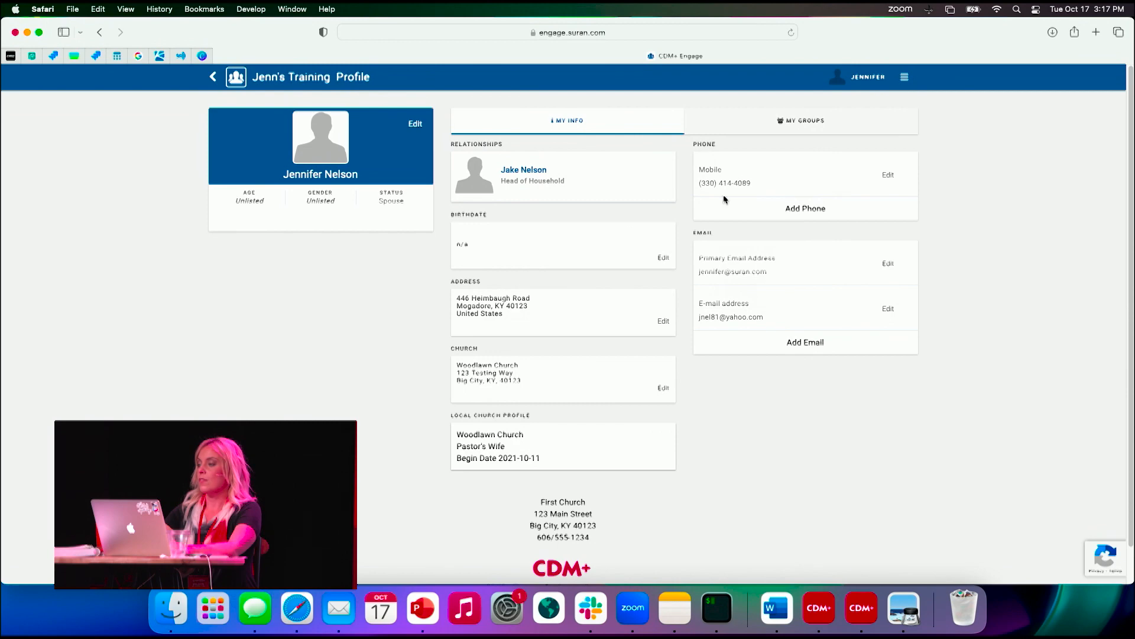
pyautogui.click(887, 77)
pyautogui.click(975, 85)
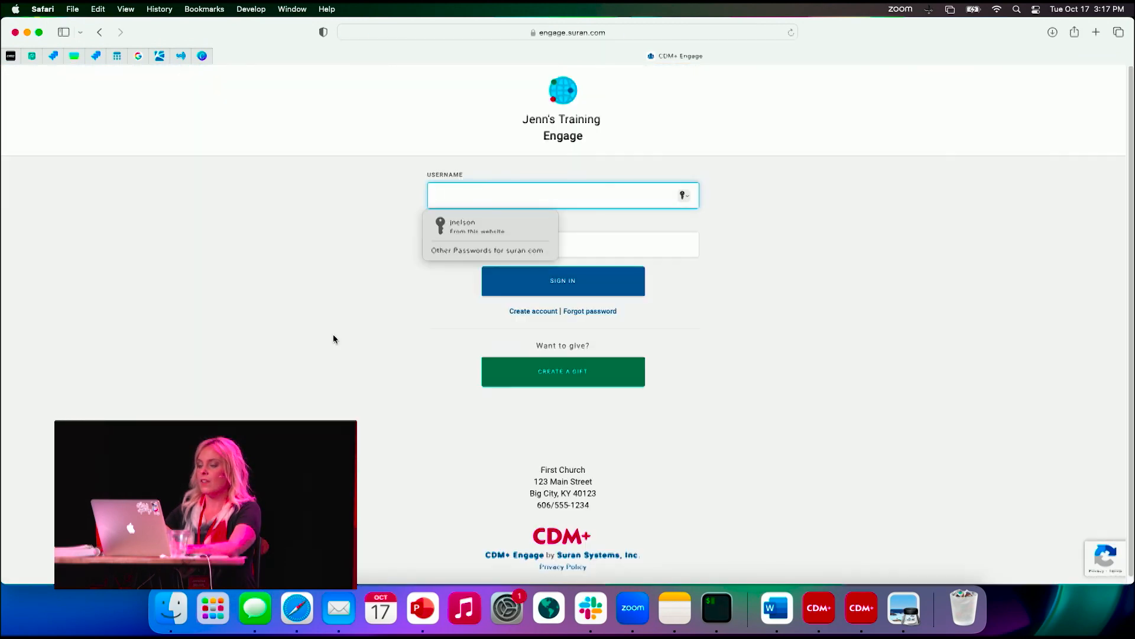
# - Start creating an Engage account with the church office's e-mail address and select the person linked to it
pyautogui.click(523, 310)
pyautogui.click(475, 250)
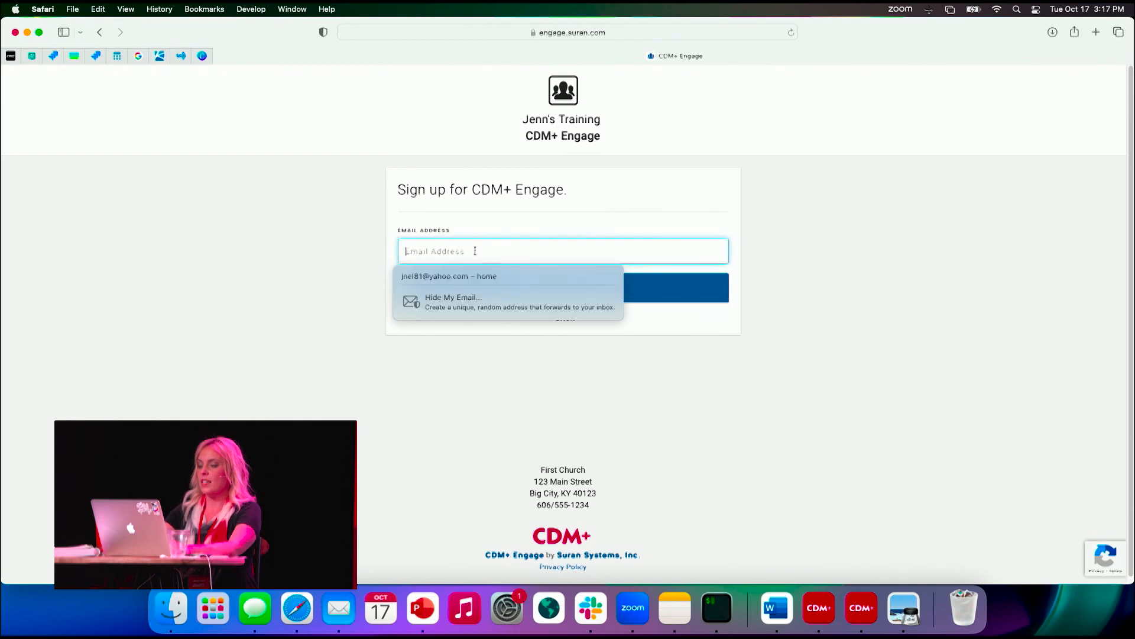
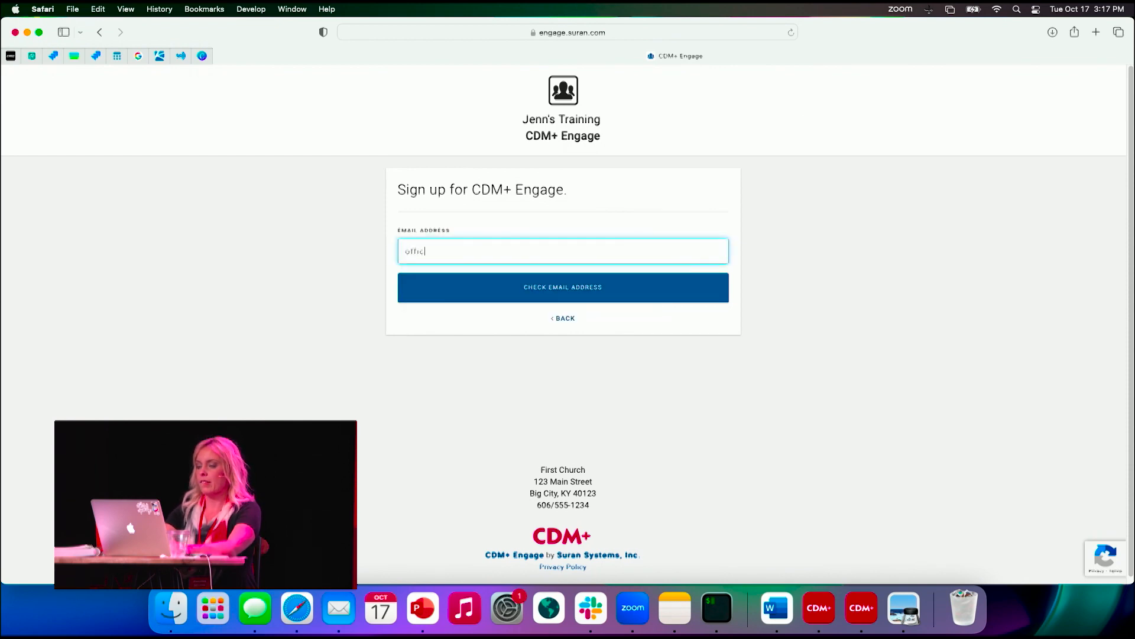
pyautogui.click(477, 301)
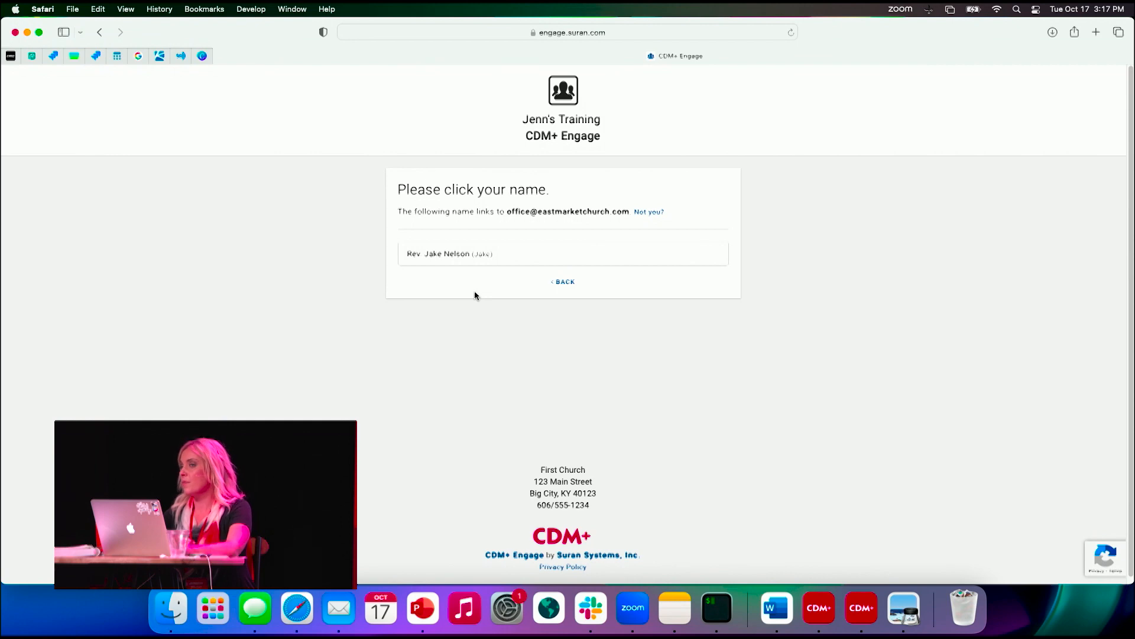
pyautogui.click(449, 258)
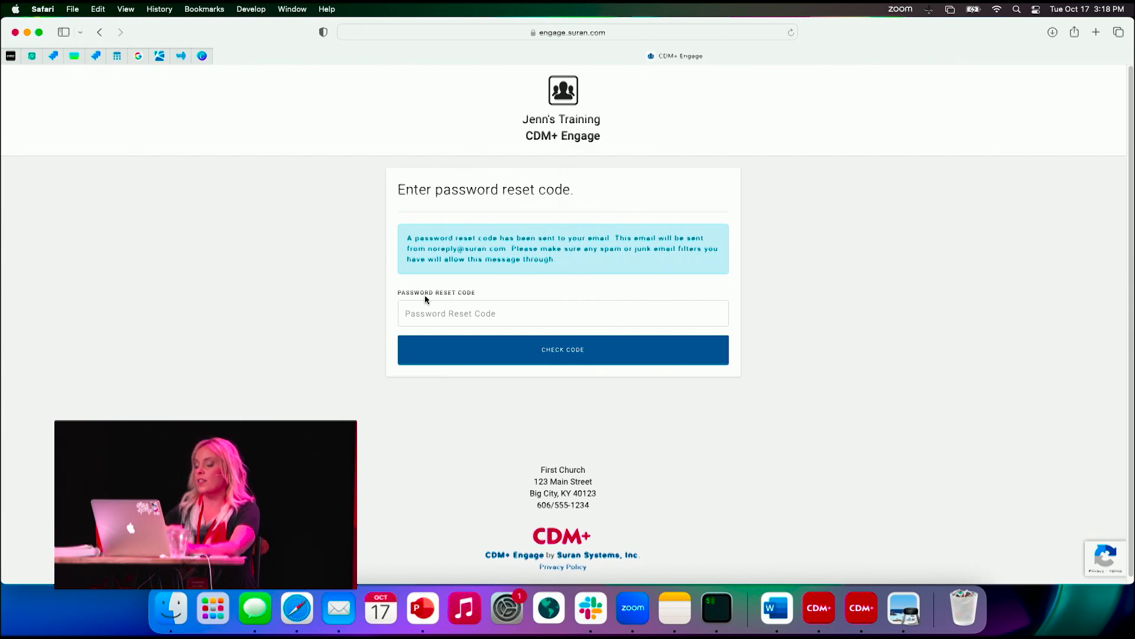
# - Switch to Mail, open the registration message in the Exchange inbox and follow its create-password link
pyautogui.click(338, 615)
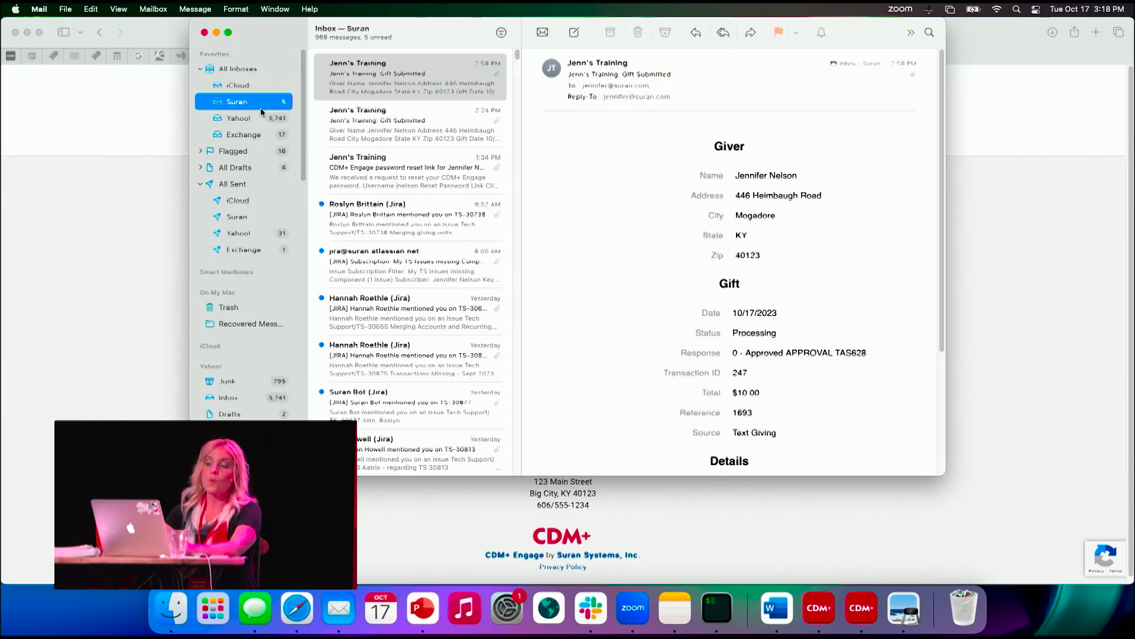
pyautogui.click(262, 135)
pyautogui.click(433, 71)
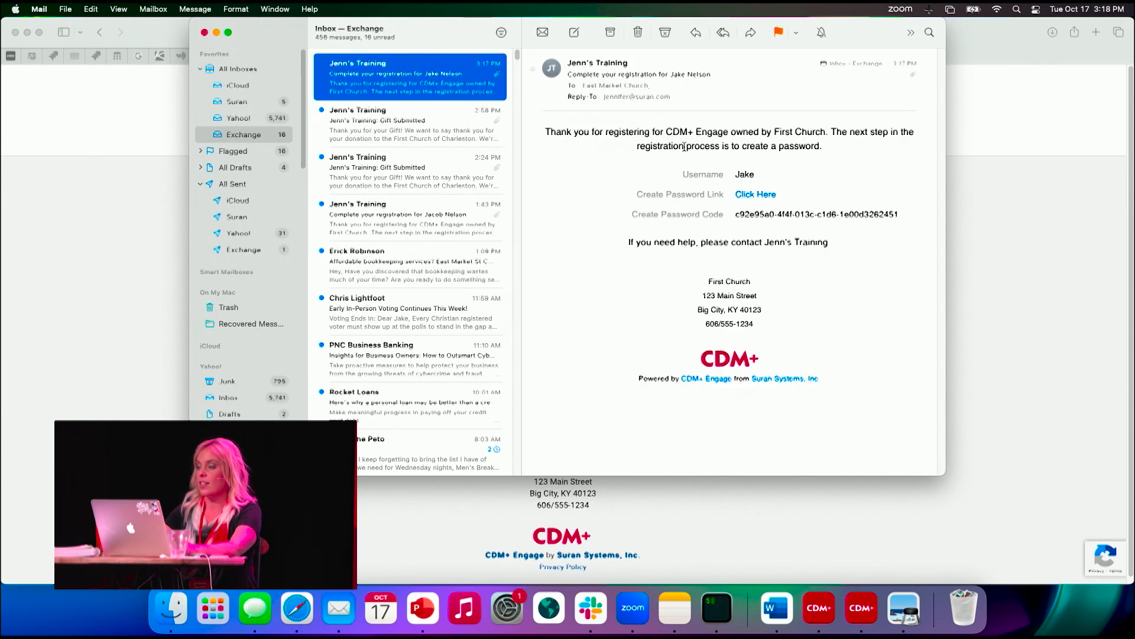
pyautogui.click(778, 194)
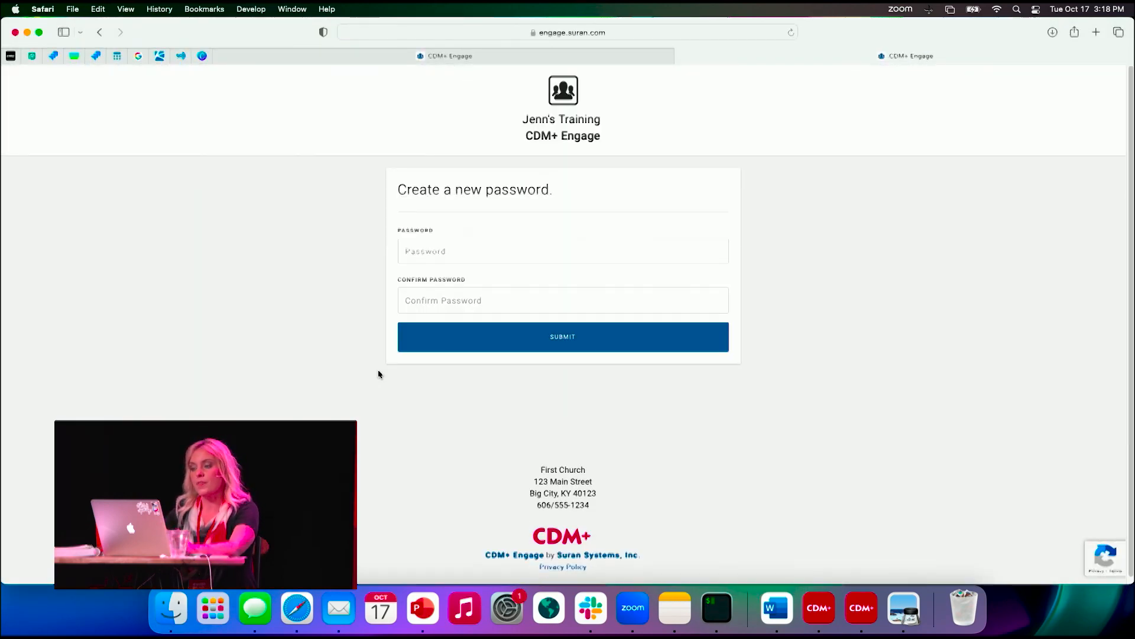
# - Decline the suggested strong password for the new Engage account and opt to choose your own
pyautogui.click(485, 250)
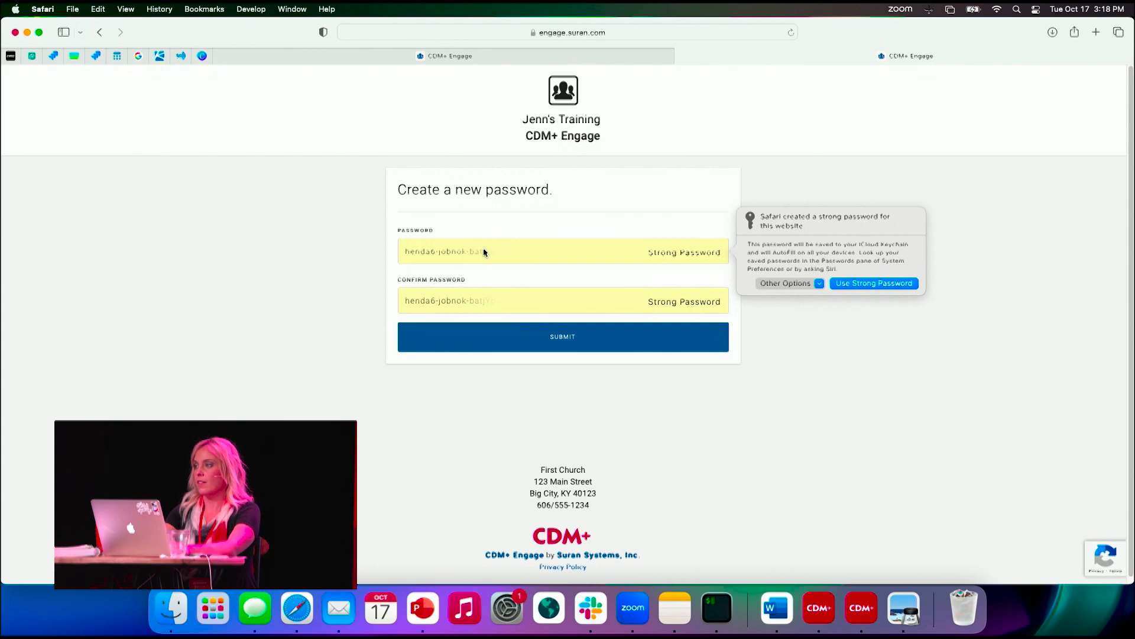
pyautogui.click(817, 283)
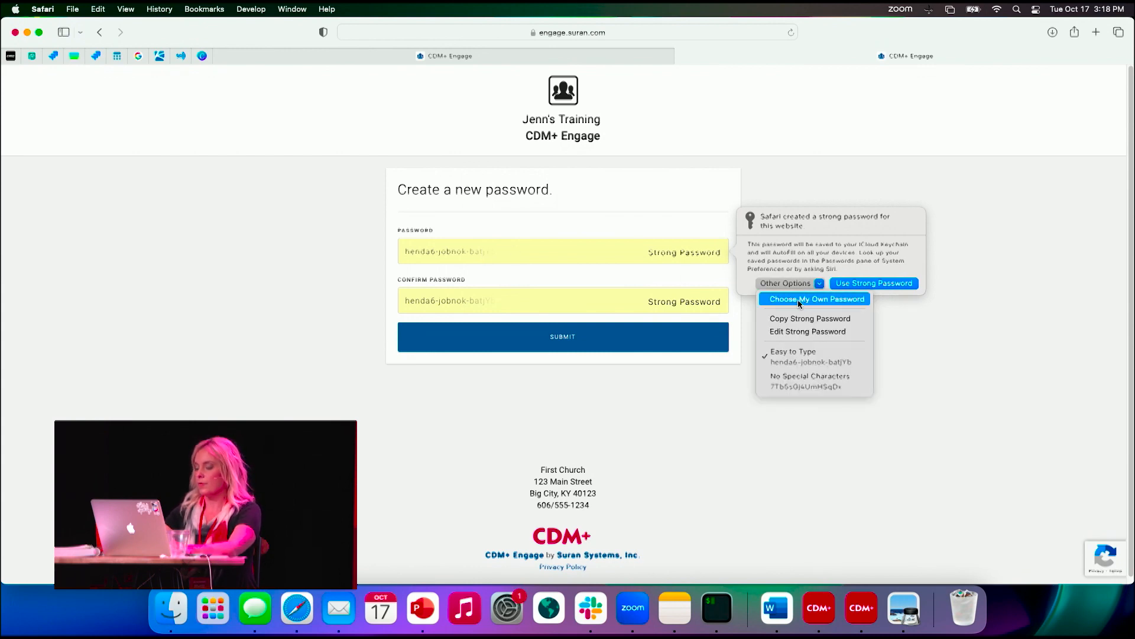
pyautogui.click(799, 301)
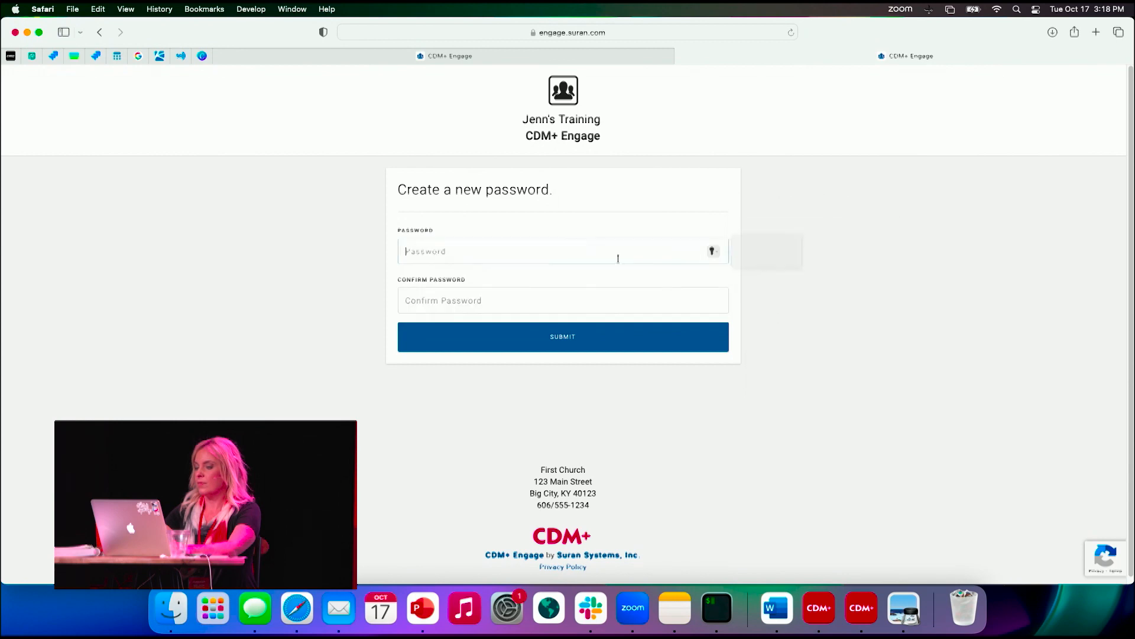
# - Try to submit a short password, entered in both the password and confirmation fields
pyautogui.write('••••')
pyautogui.press('Tab')
pyautogui.write('••••')
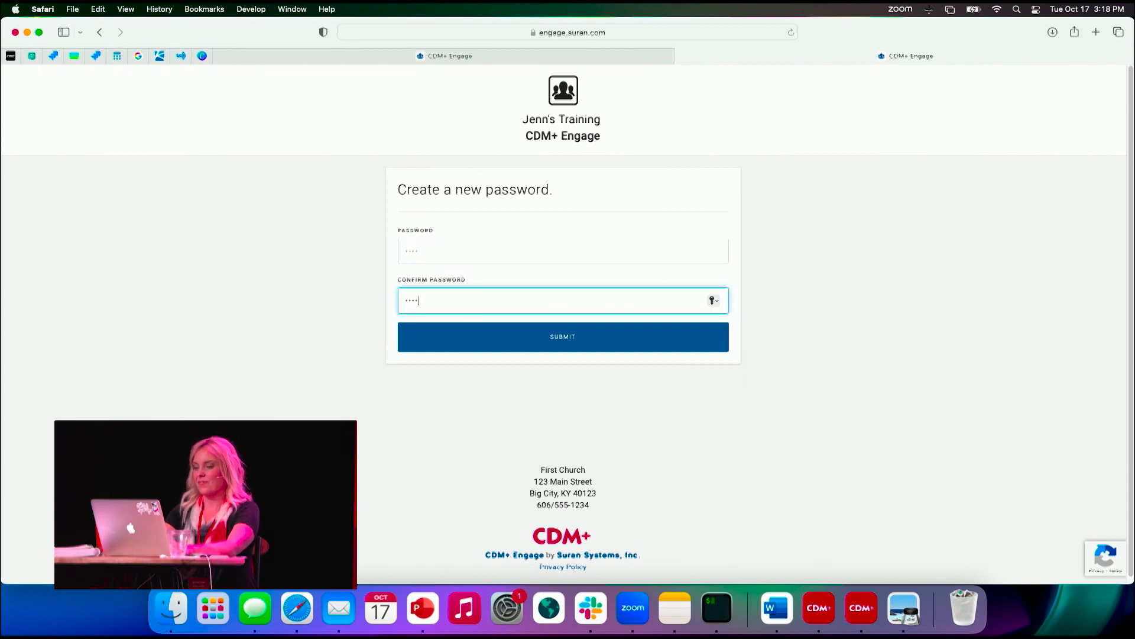
pyautogui.click(575, 352)
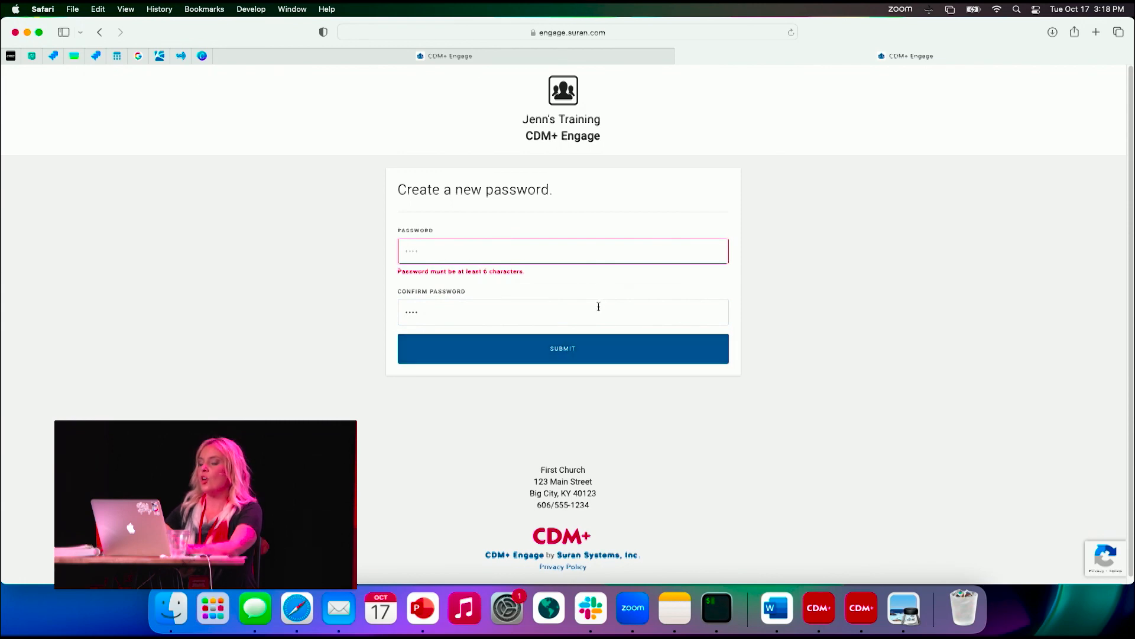
# - Enter a longer account password in both fields, submit it and decline saving it to iCloud Keychain
pyautogui.click(583, 249)
pyautogui.press('BackSpace')
pyautogui.press('BackSpace')
pyautogui.press('BackSpace')
pyautogui.press('BackSpace')
pyautogui.write('•••')
pyautogui.press('Tab')
pyautogui.write('••••••')
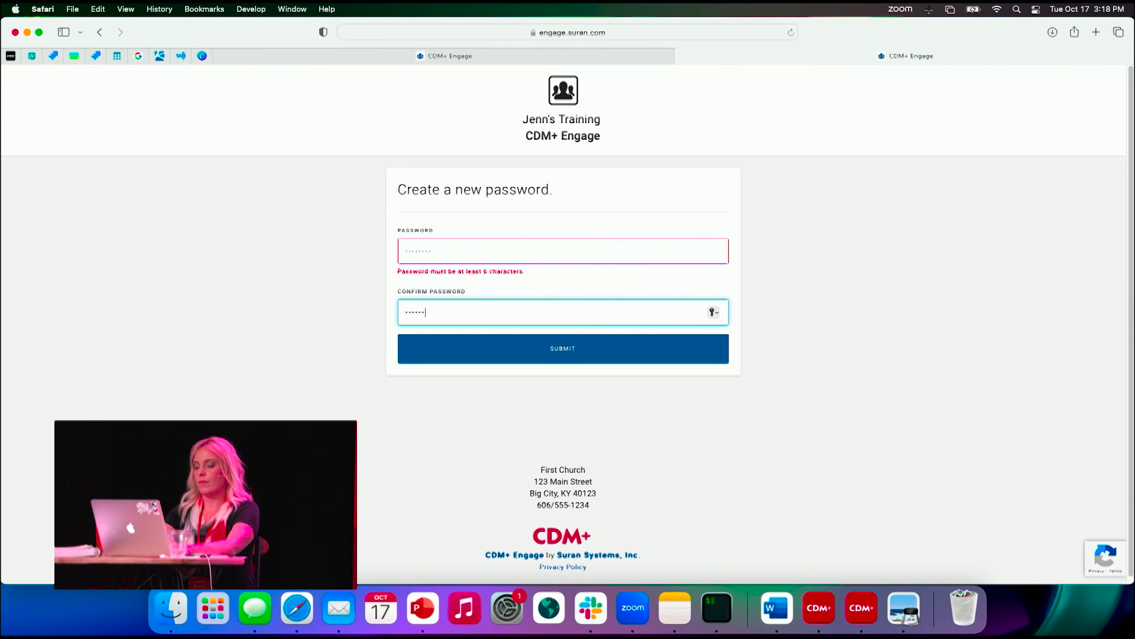
pyautogui.write('••••')
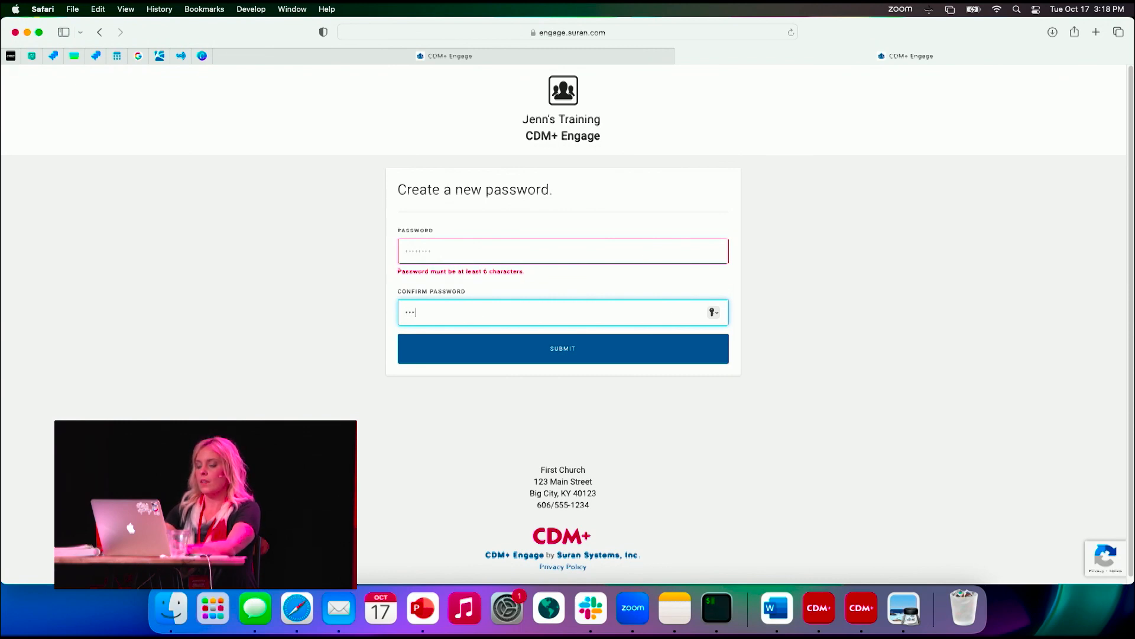
pyautogui.press('Return')
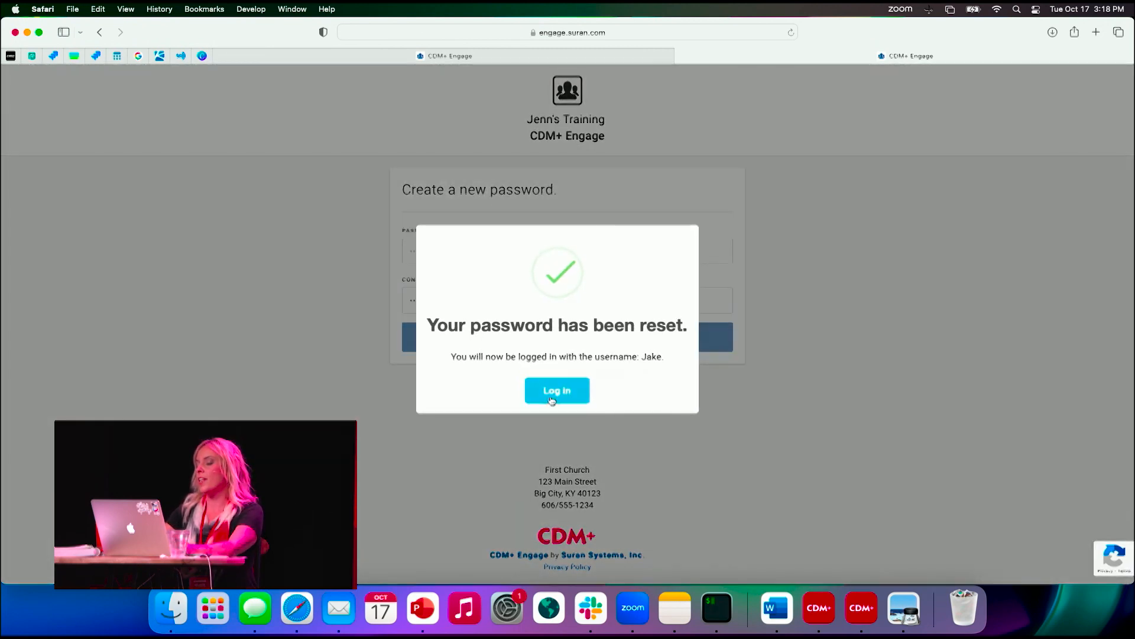
pyautogui.click(555, 390)
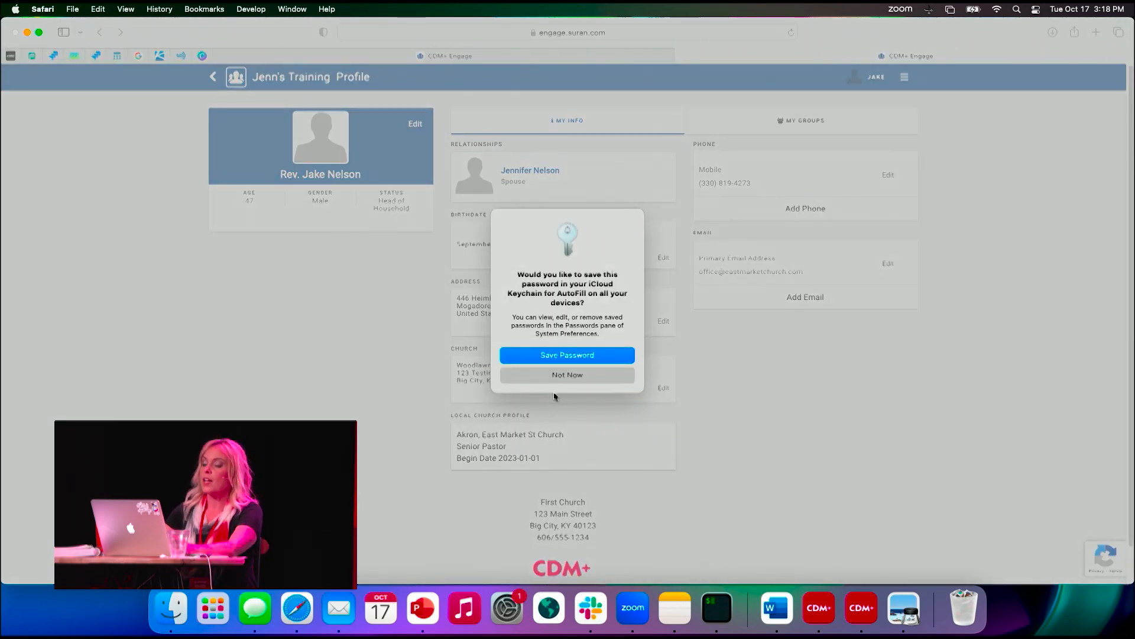
pyautogui.click(563, 377)
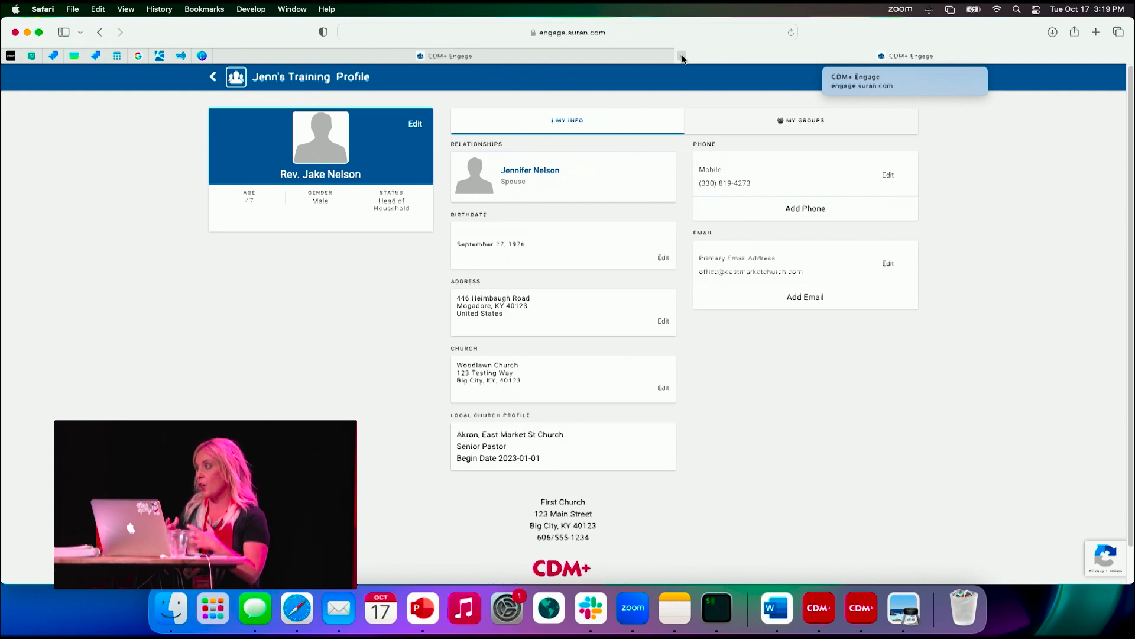
# - Close the Engage profile tab, clear the Safari and Mail windows away and return to the CDM+ Event Records window
pyautogui.click(683, 56)
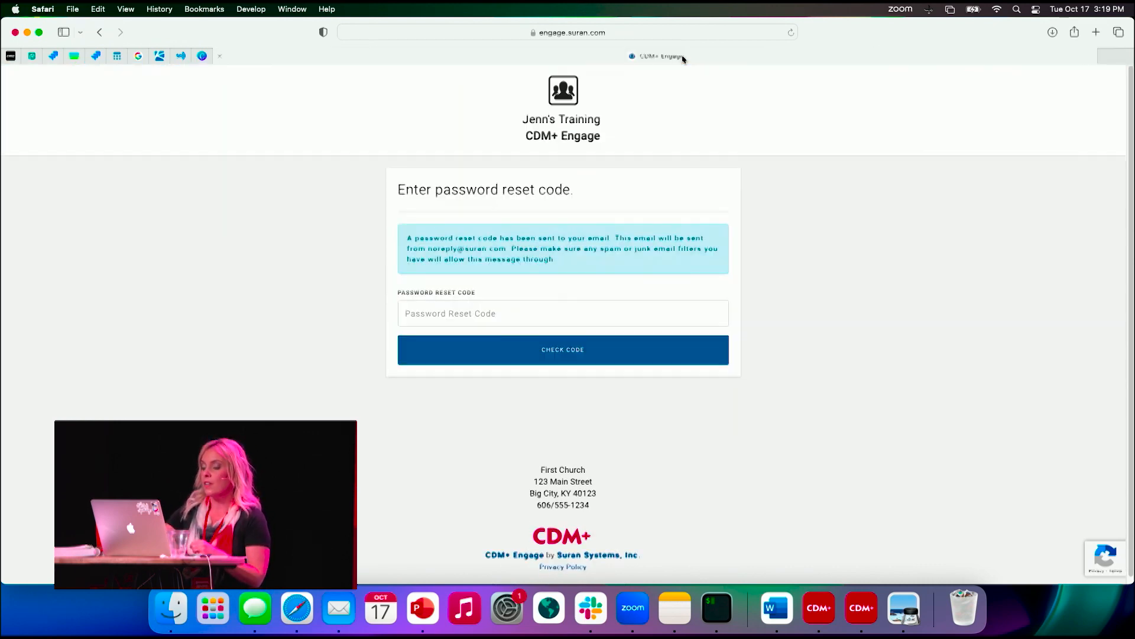
pyautogui.click(26, 32)
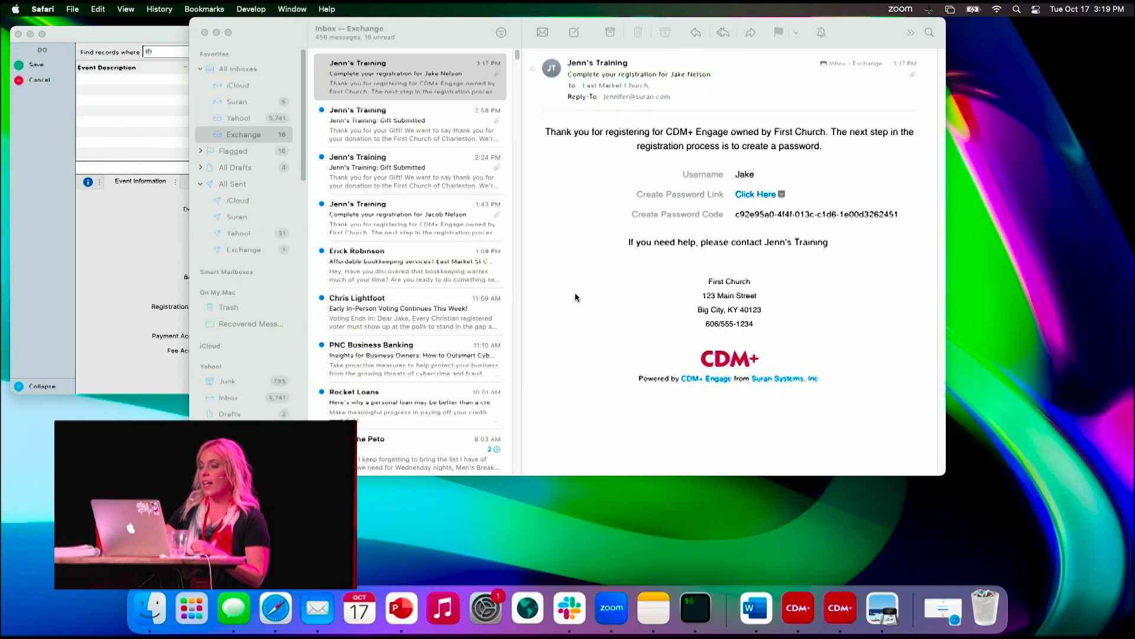
pyautogui.click(205, 33)
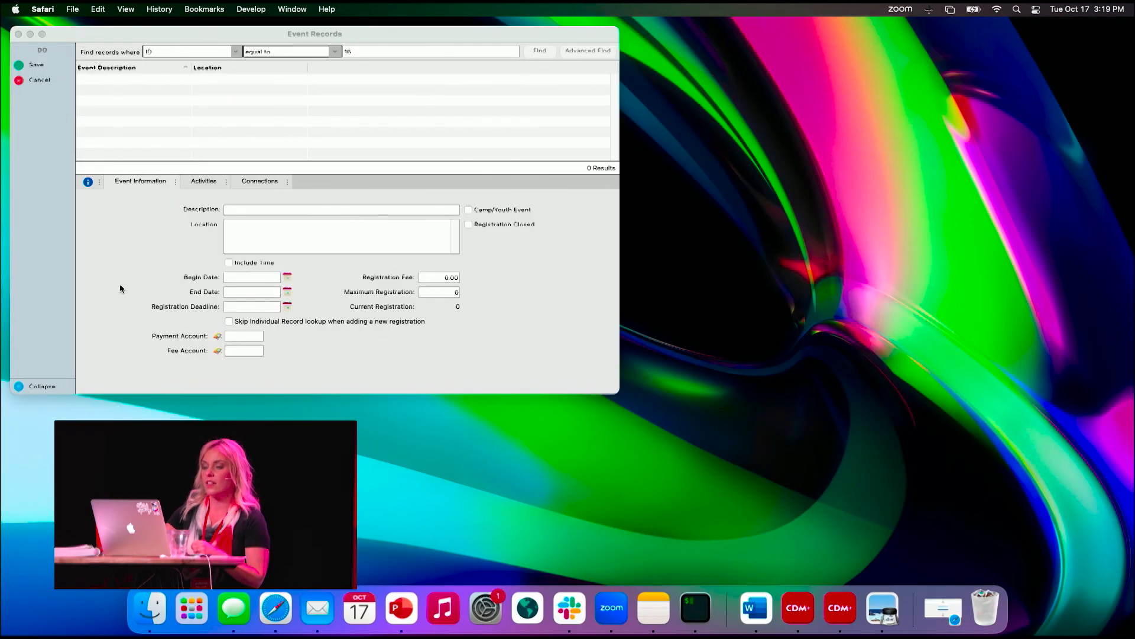
pyautogui.click(119, 282)
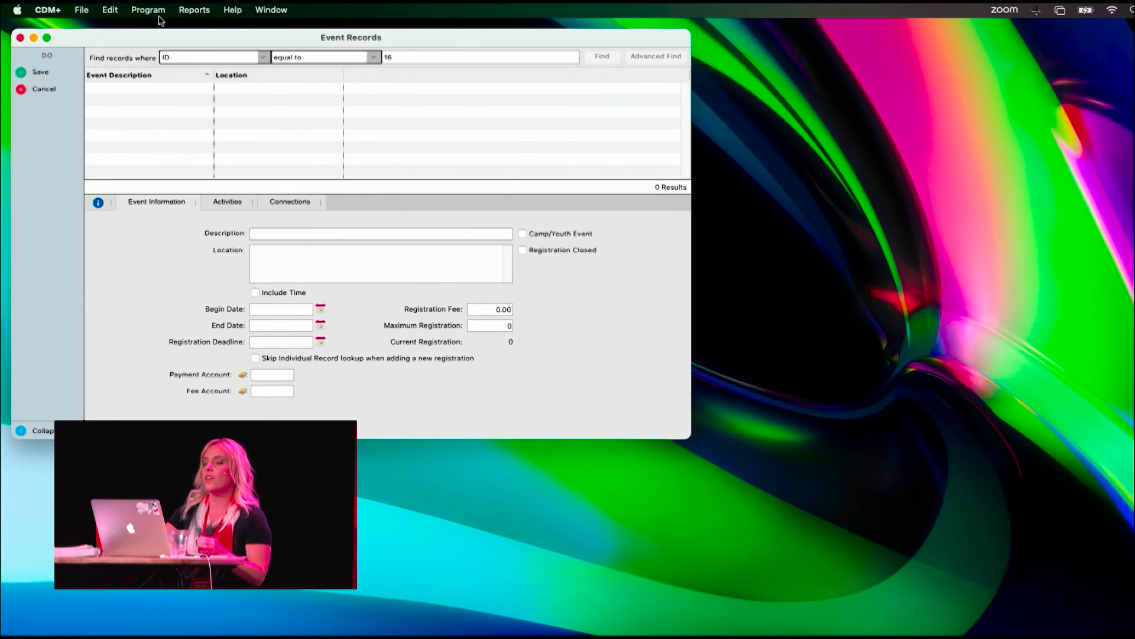
pyautogui.click(147, 10)
pyautogui.moveTo(224, 400)
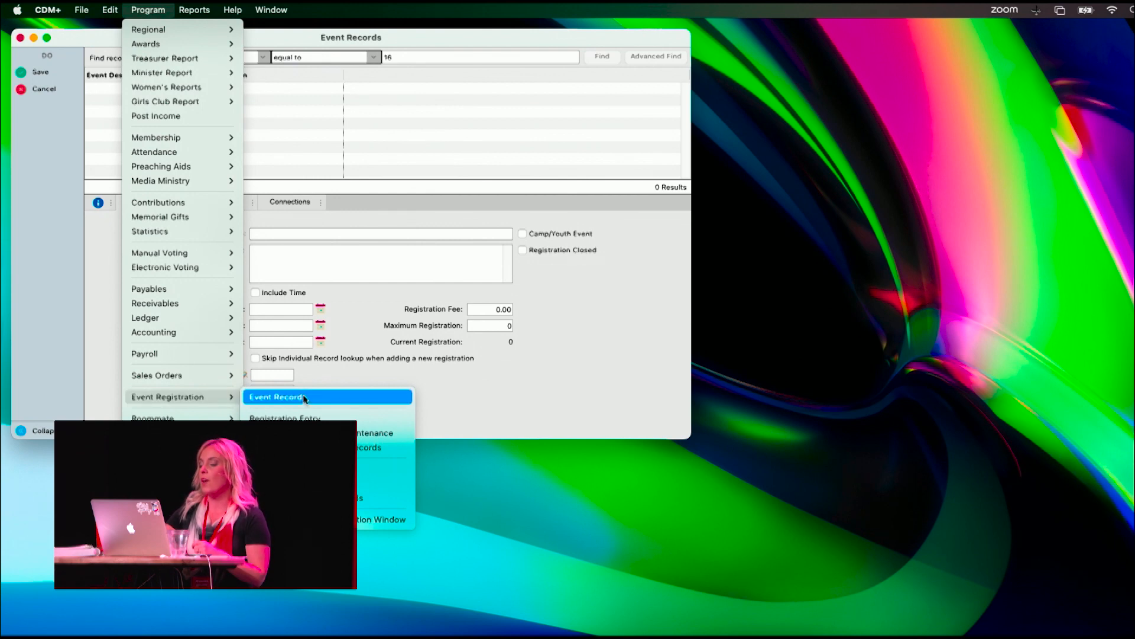
pyautogui.click(459, 401)
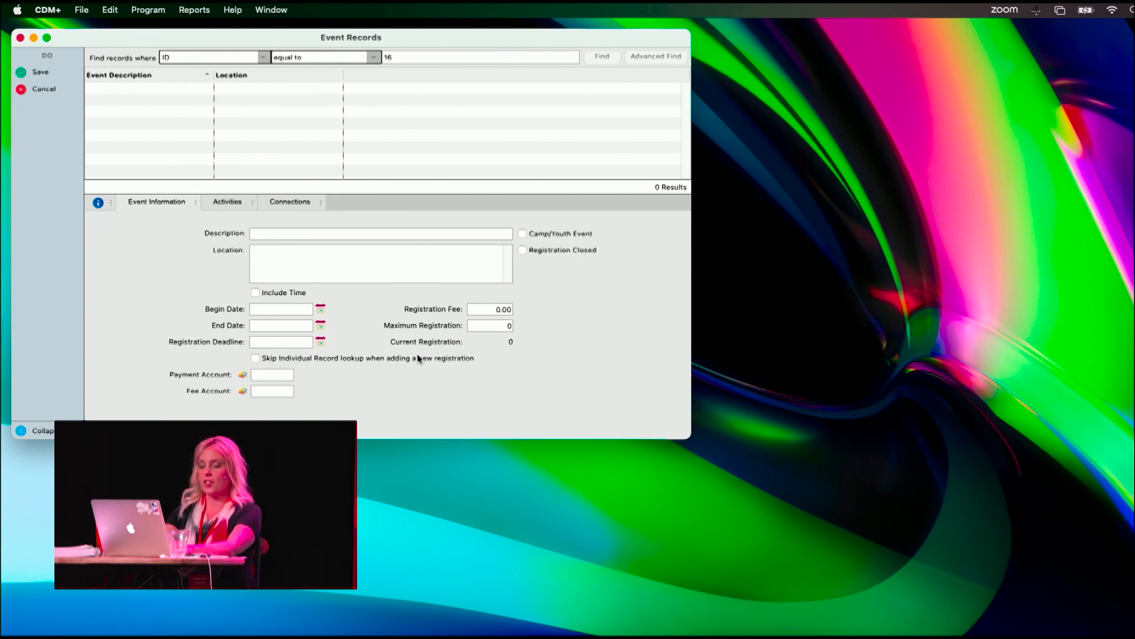
# - Give the new event the description "Training" and the location "International Offices"
pyautogui.write('Training')
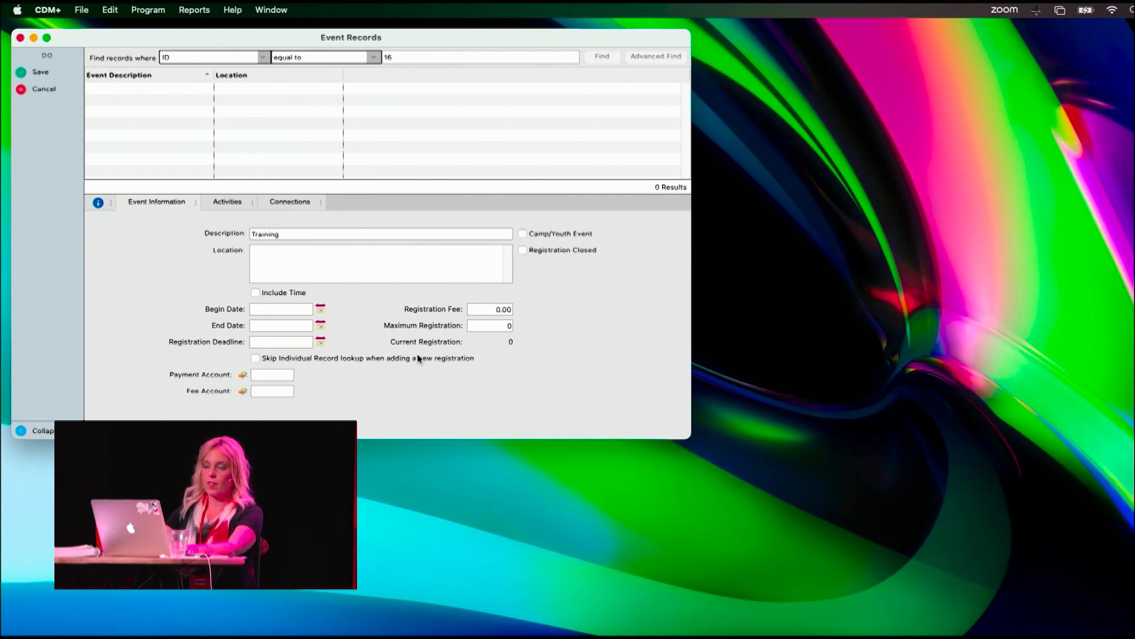
pyautogui.click(406, 255)
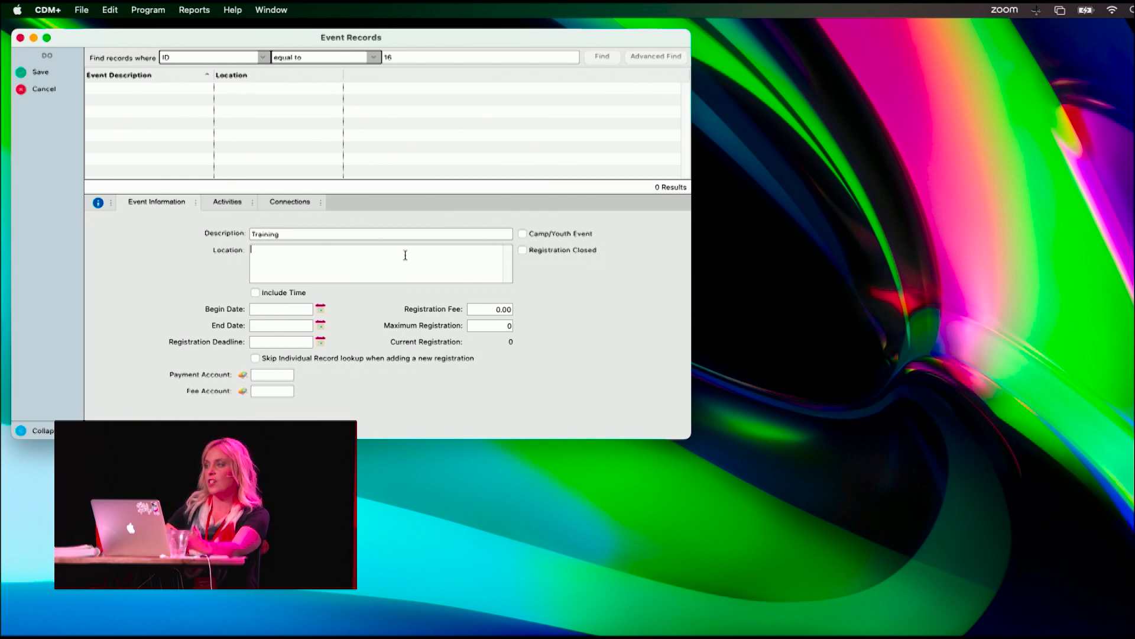
pyautogui.write('Inter')
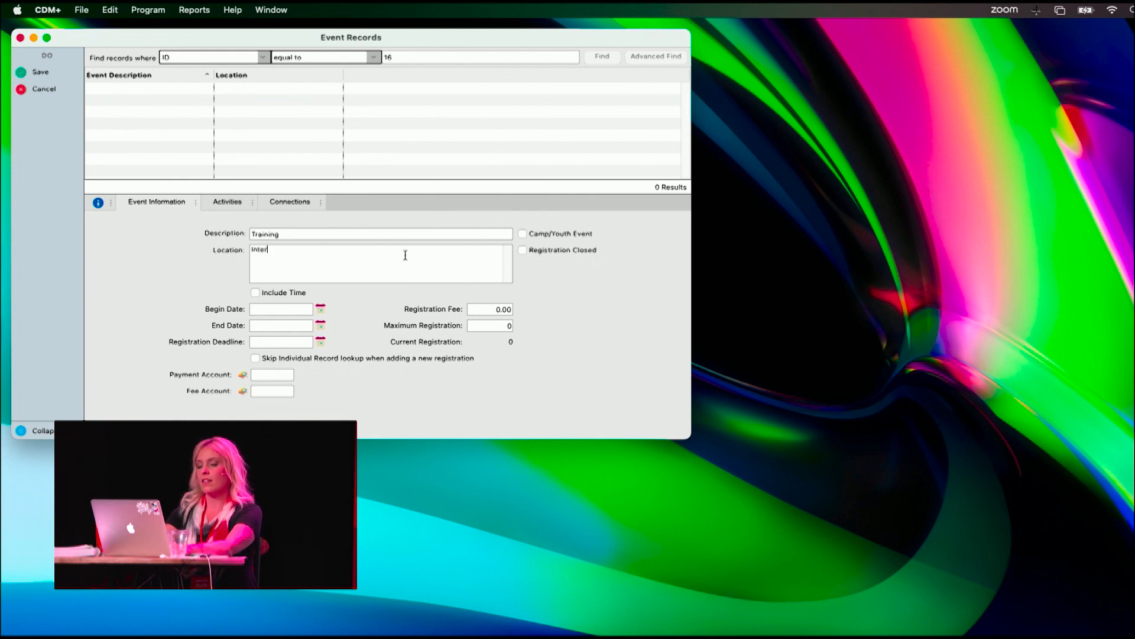
pyautogui.write('national Offices')
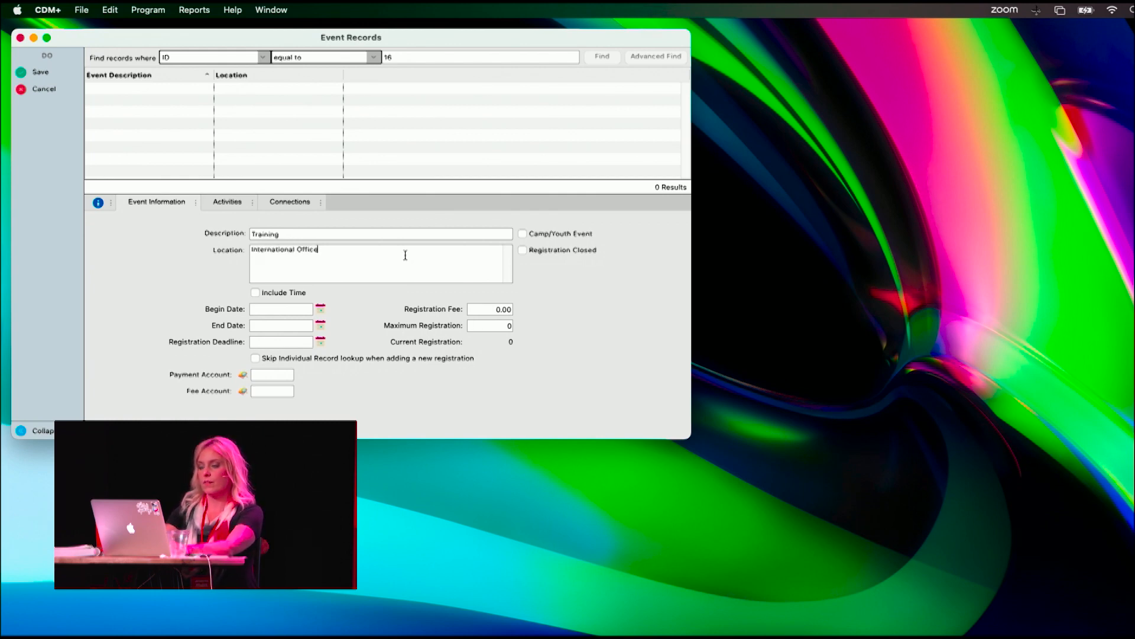
# - Mark the Training event as a Camp/Youth Event
pyautogui.click(522, 234)
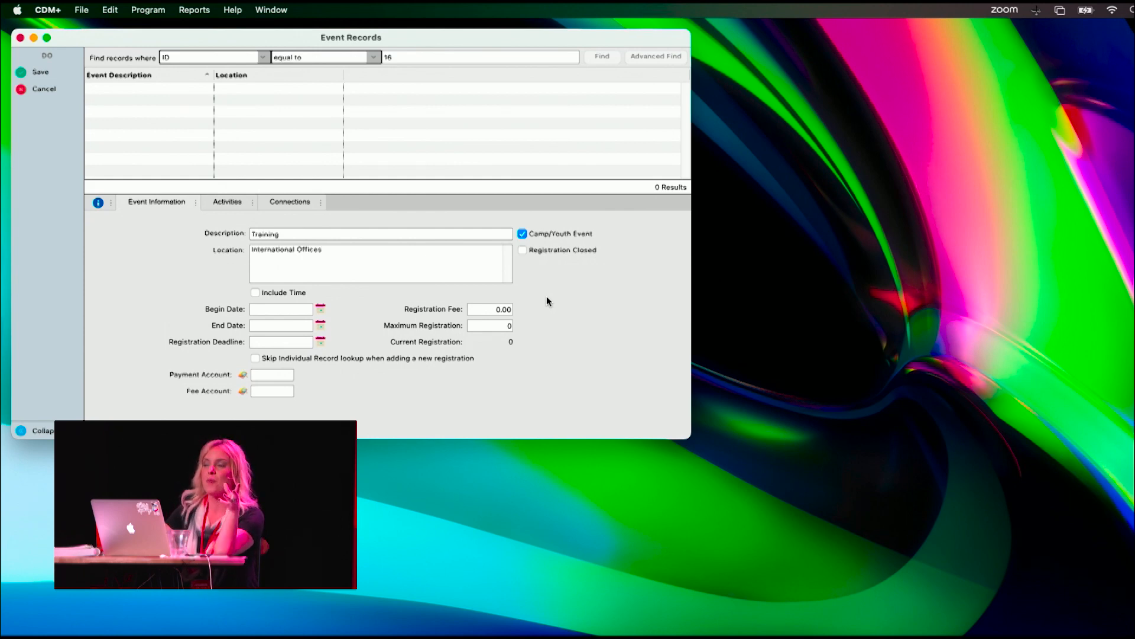
pyautogui.click(283, 308)
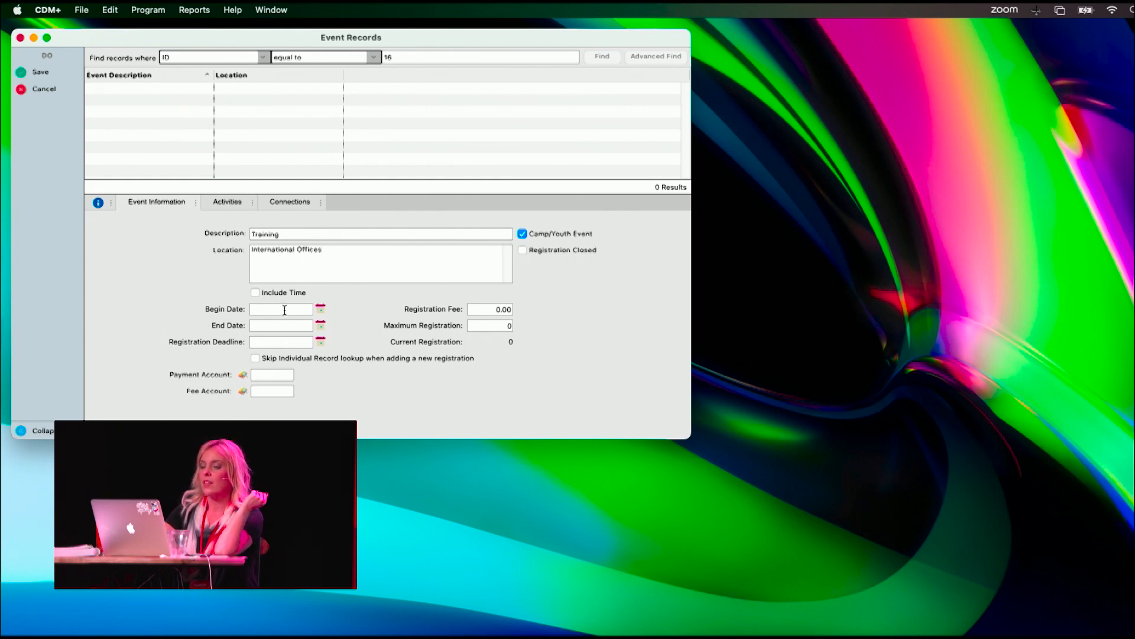
pyautogui.click(255, 293)
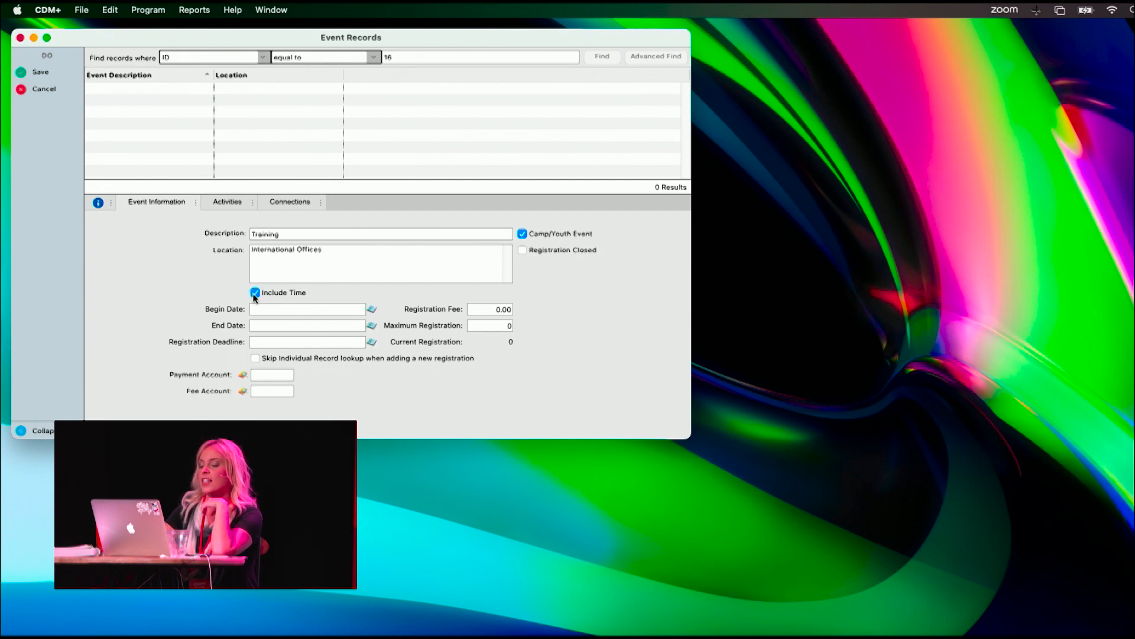
pyautogui.click(371, 309)
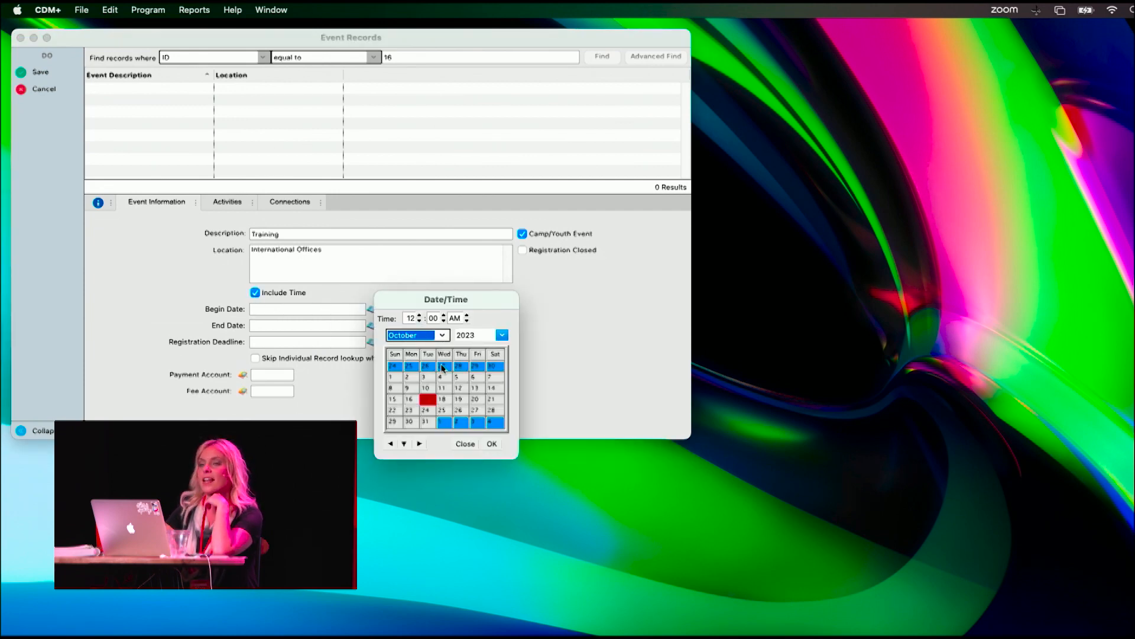
pyautogui.click(464, 444)
pyautogui.click(255, 291)
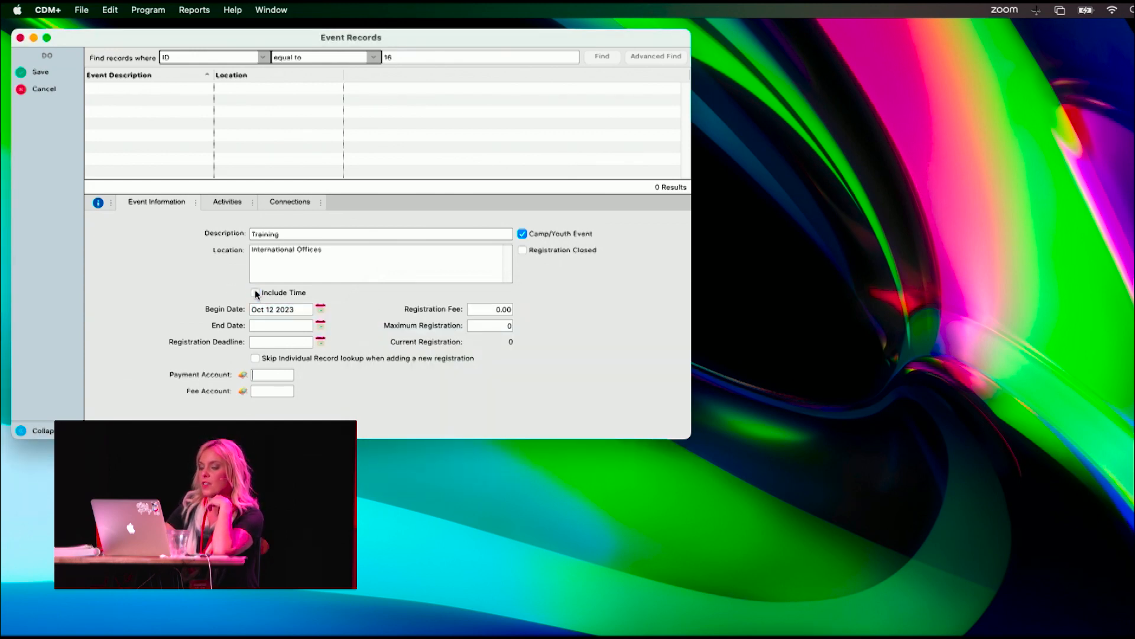
# - Set the event's begin date to Oct 24 2023, end date to Oct 27 2023 and registration deadline to Oct 23 2023
pyautogui.click(321, 310)
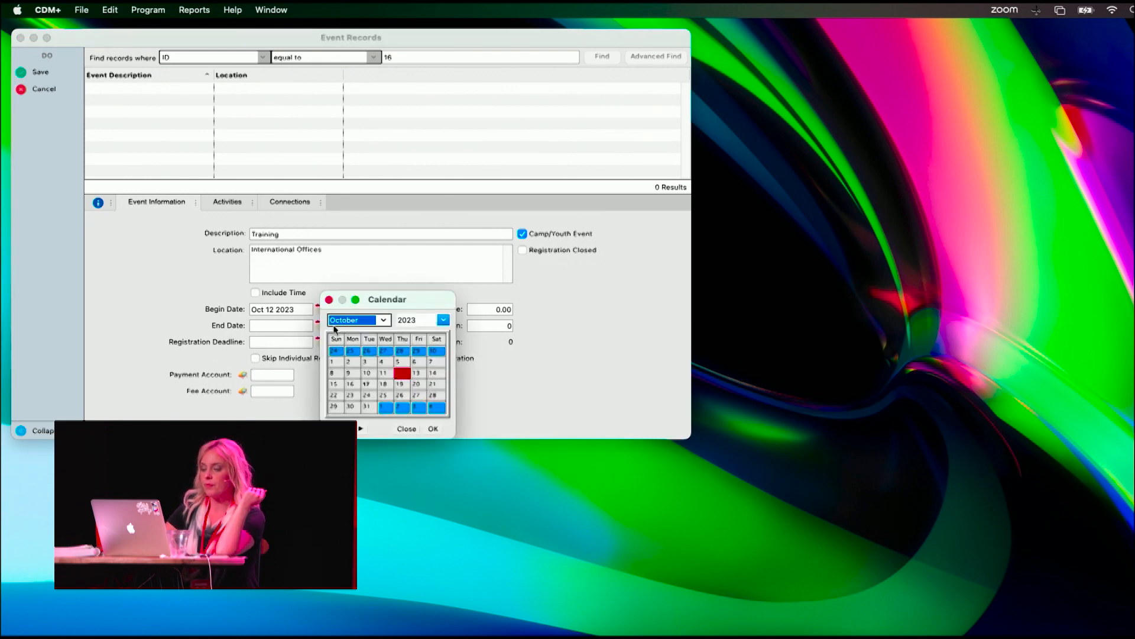
pyautogui.click(369, 395)
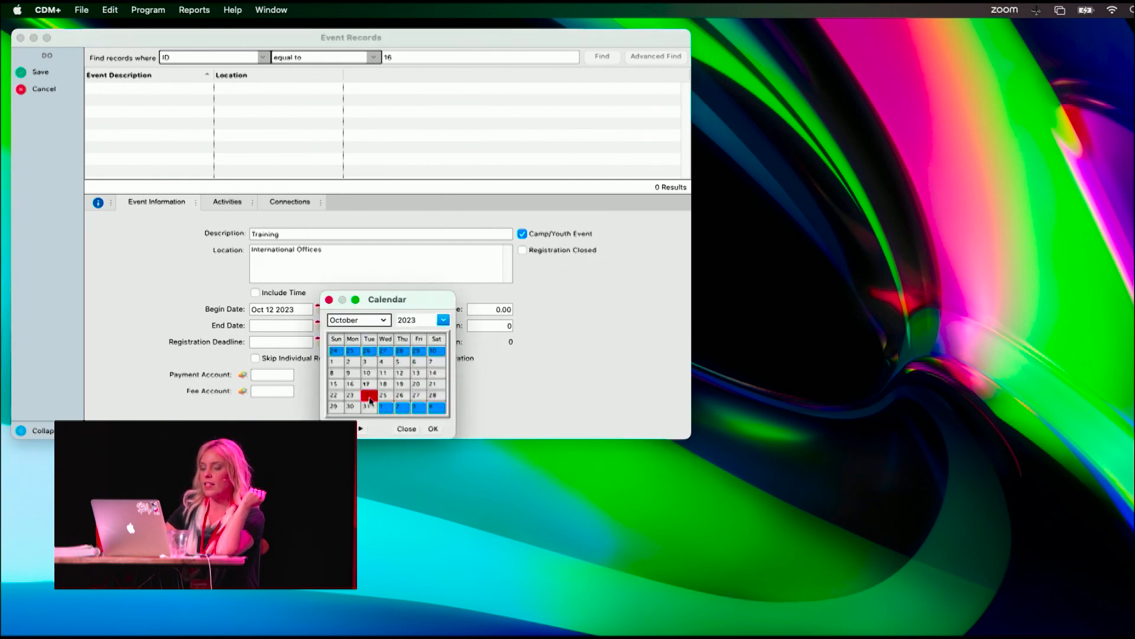
pyautogui.click(433, 428)
pyautogui.click(318, 328)
pyautogui.click(416, 414)
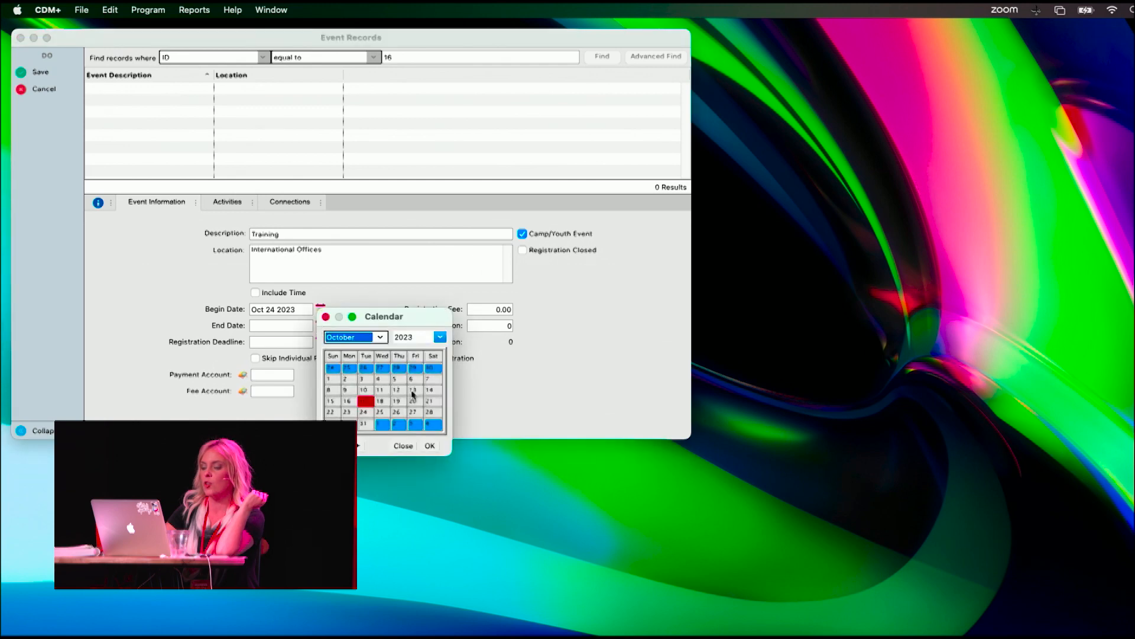
pyautogui.click(430, 445)
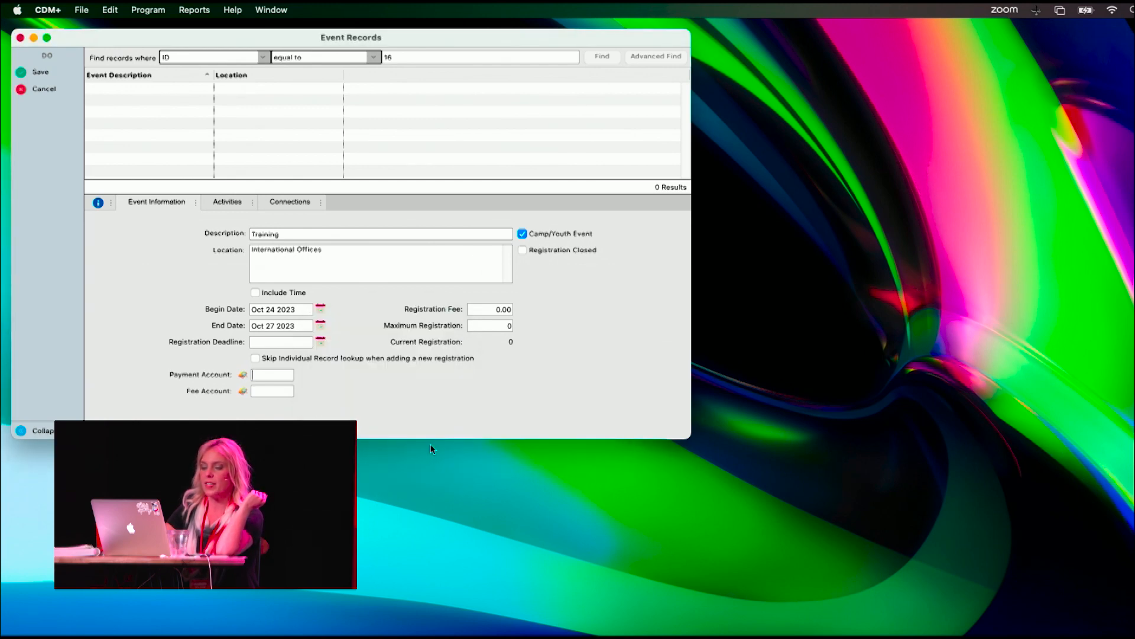
pyautogui.click(320, 342)
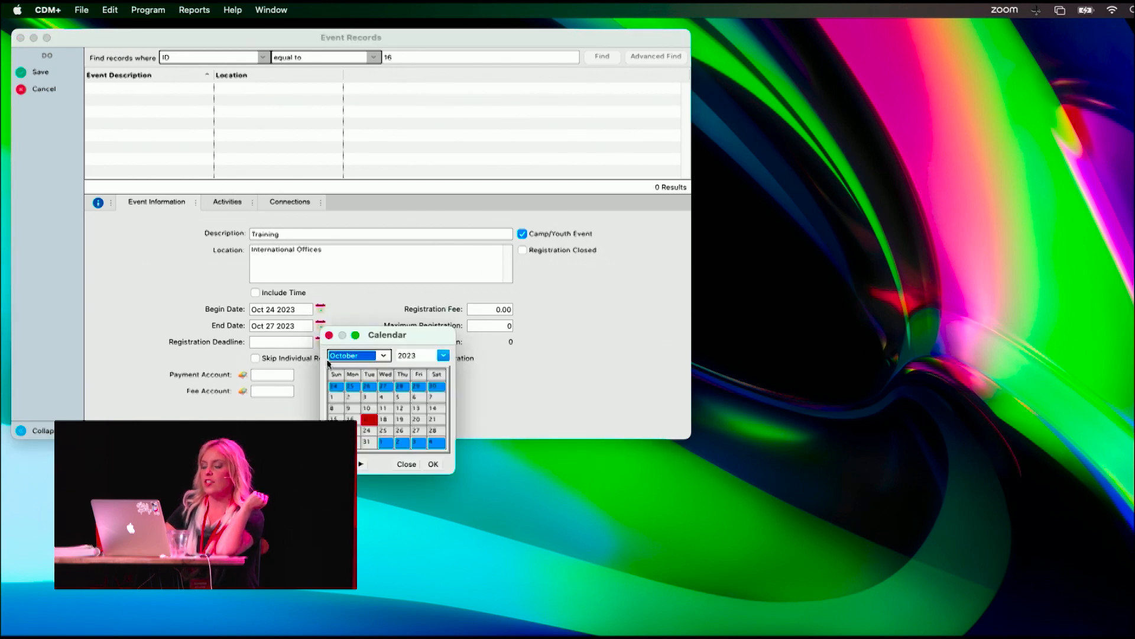
pyautogui.click(437, 464)
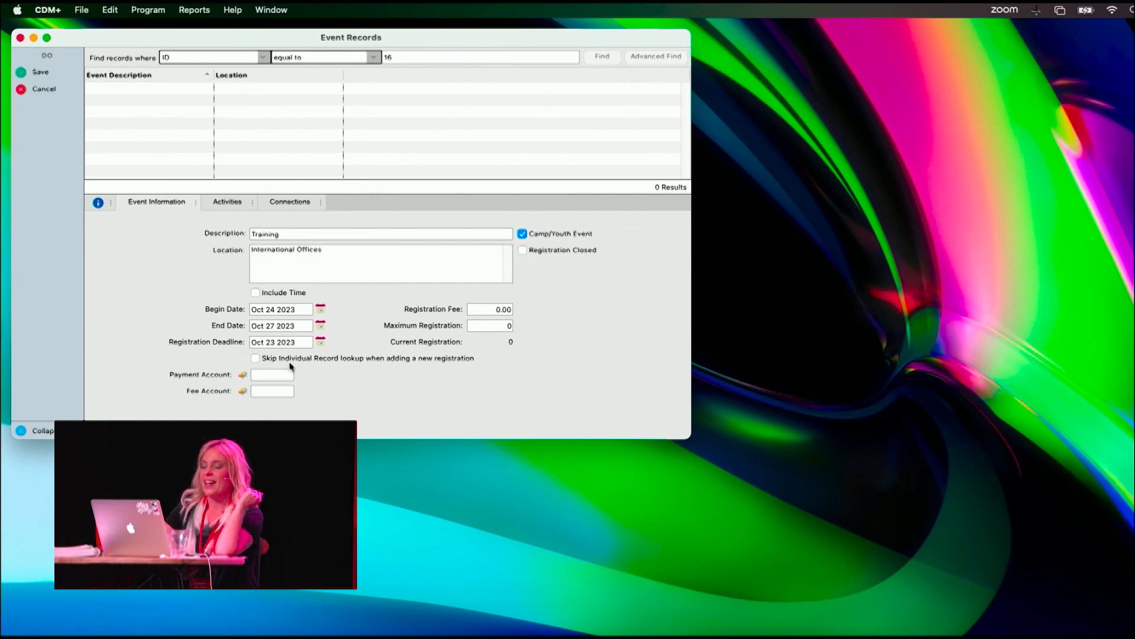
pyautogui.click(490, 308)
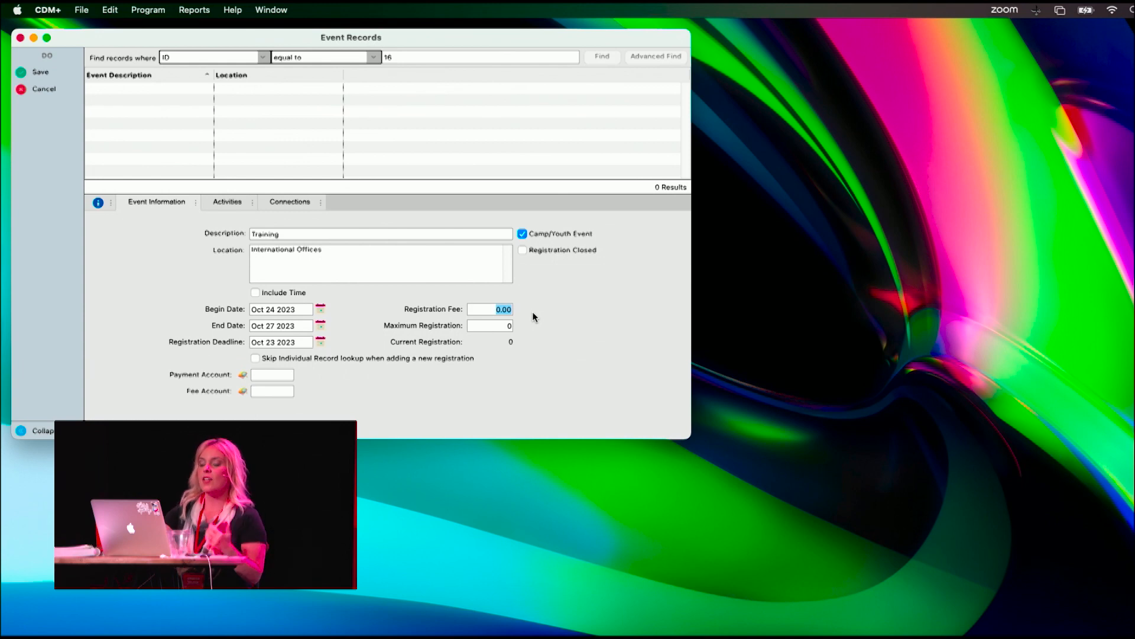
pyautogui.click(496, 327)
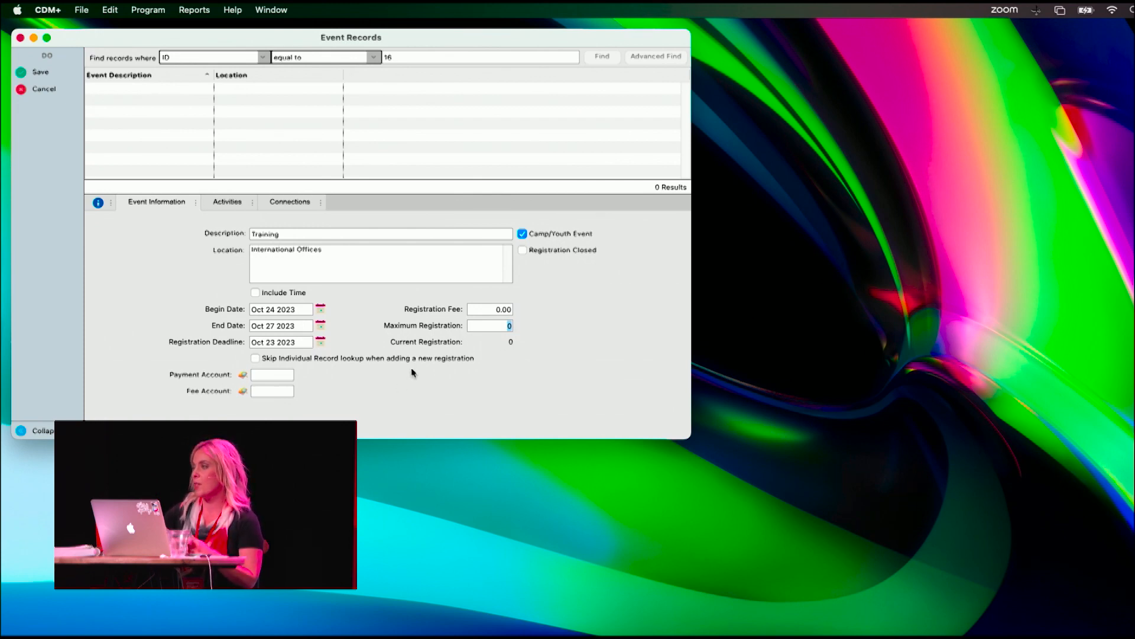
# - Assign the Pentecost Offering income account as the event's payment account
pyautogui.click(266, 378)
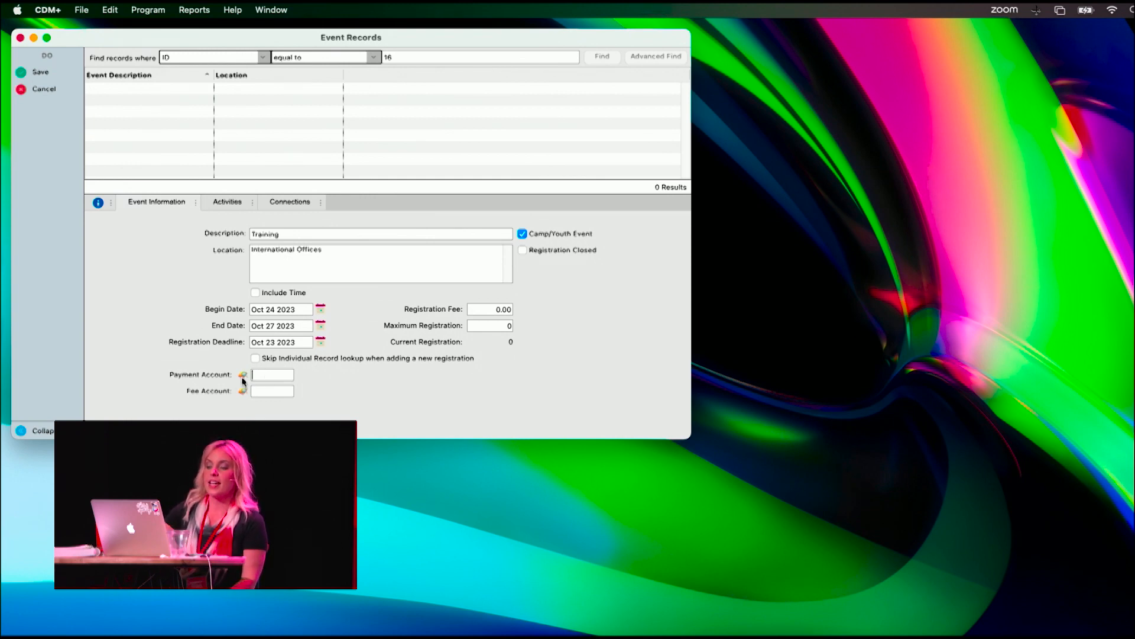
pyautogui.click(242, 376)
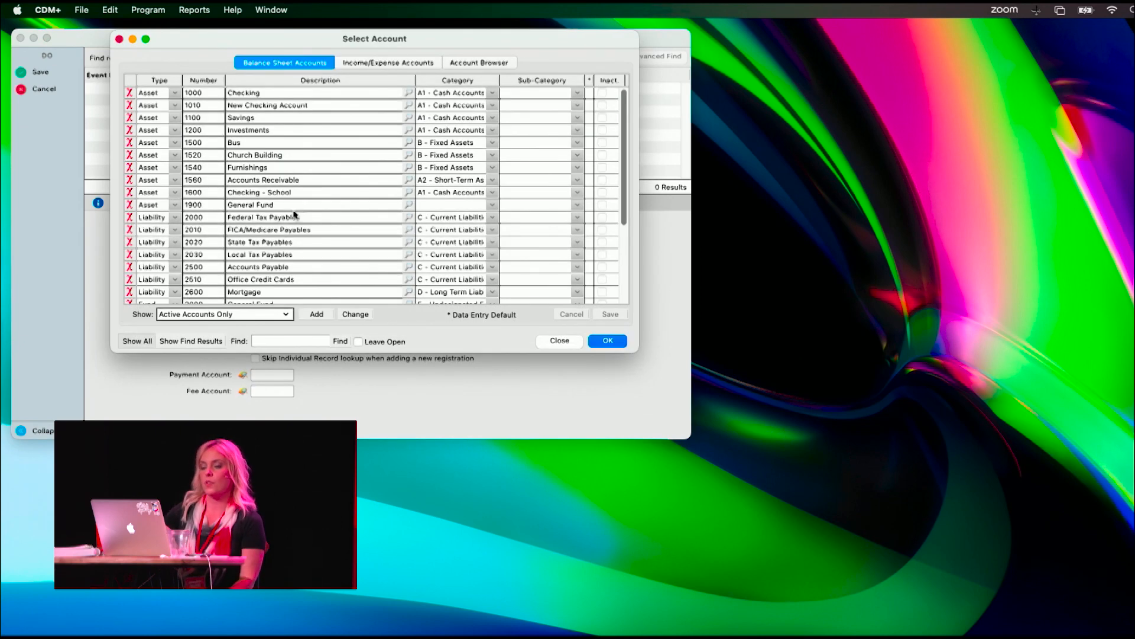
pyautogui.click(393, 62)
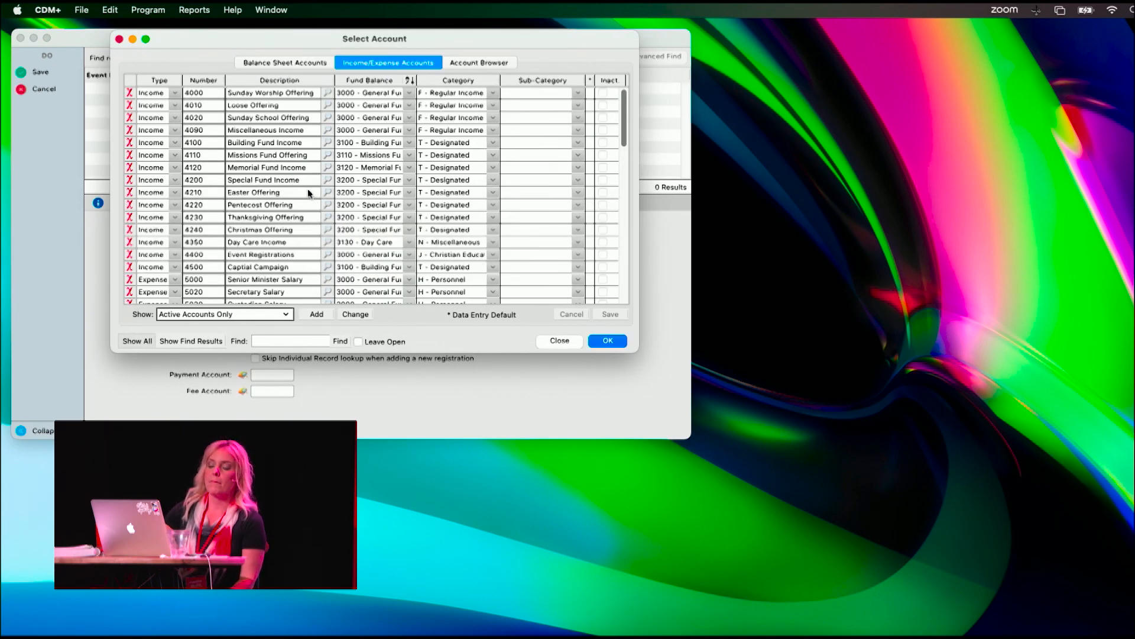
pyautogui.scroll(-5, 292, 180)
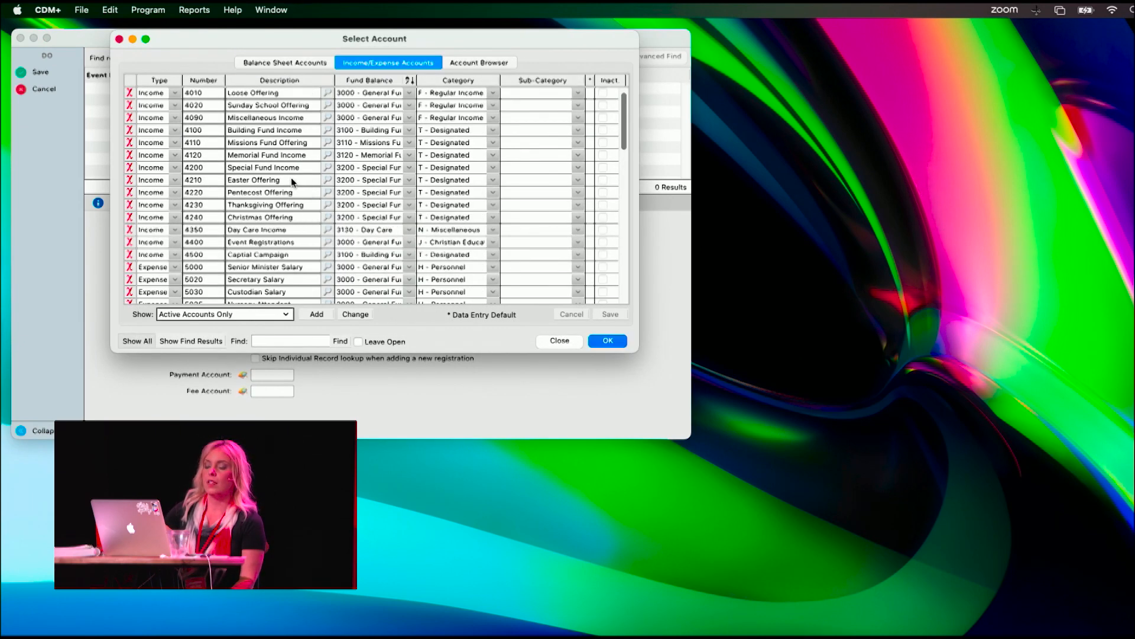
pyautogui.scroll(-6, 291, 177)
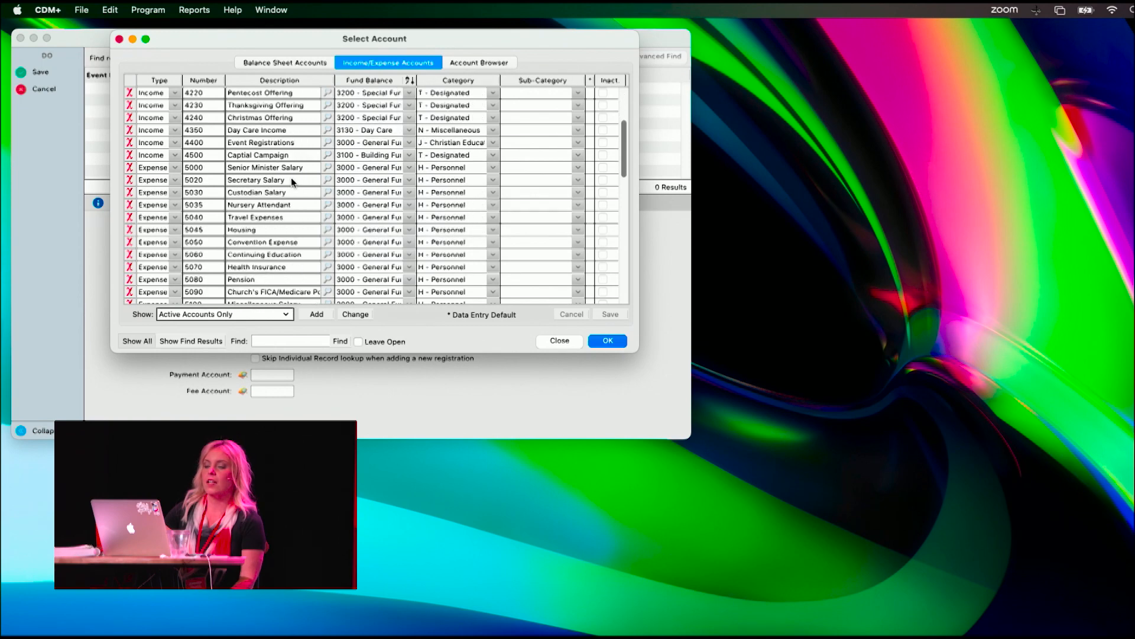
pyautogui.scroll(10, 290, 178)
pyautogui.scroll(1, 291, 177)
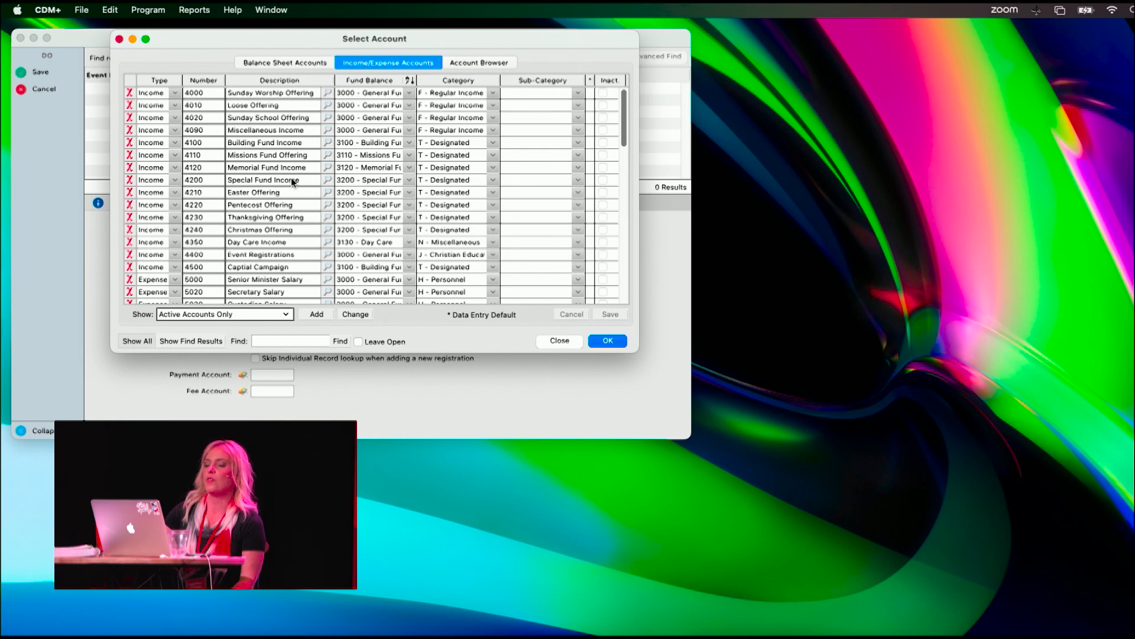
pyautogui.doubleClick(288, 209)
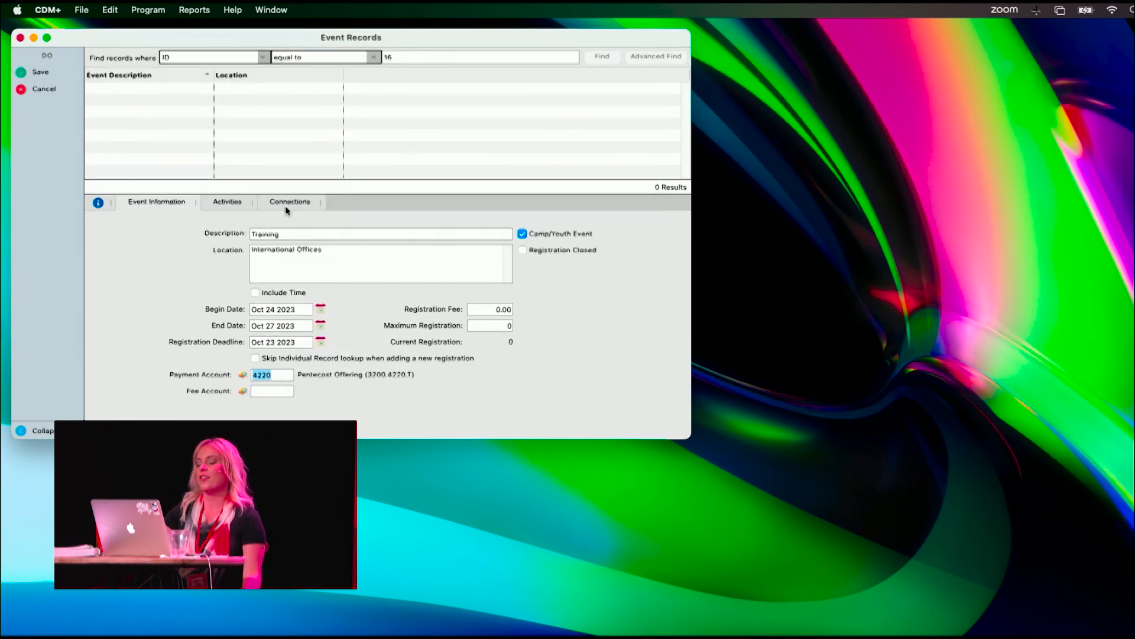
# - Assign the Sunday School Materials expense account as the event's fee account
pyautogui.click(243, 391)
pyautogui.scroll(-10, 307, 217)
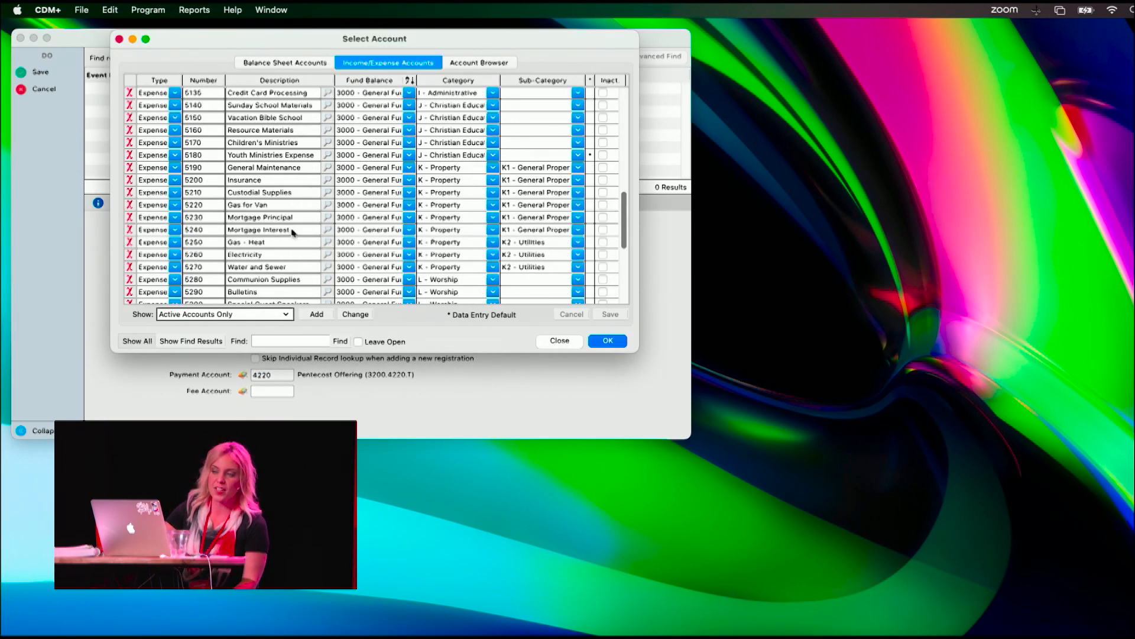
pyautogui.scroll(1, 288, 230)
pyautogui.scroll(7, 287, 229)
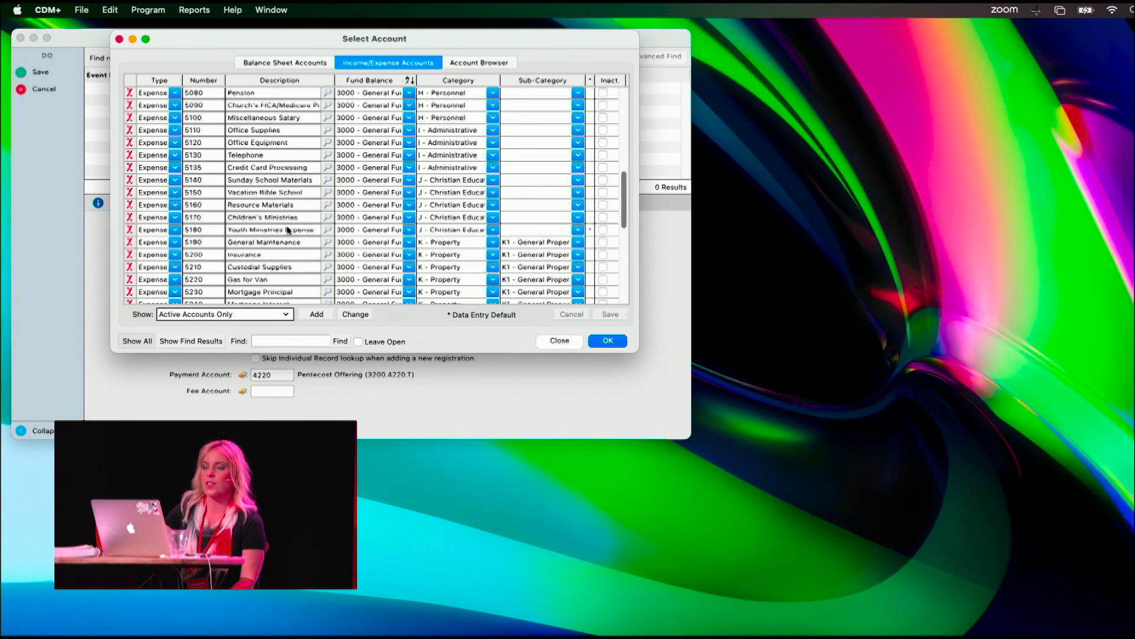
pyautogui.click(268, 142)
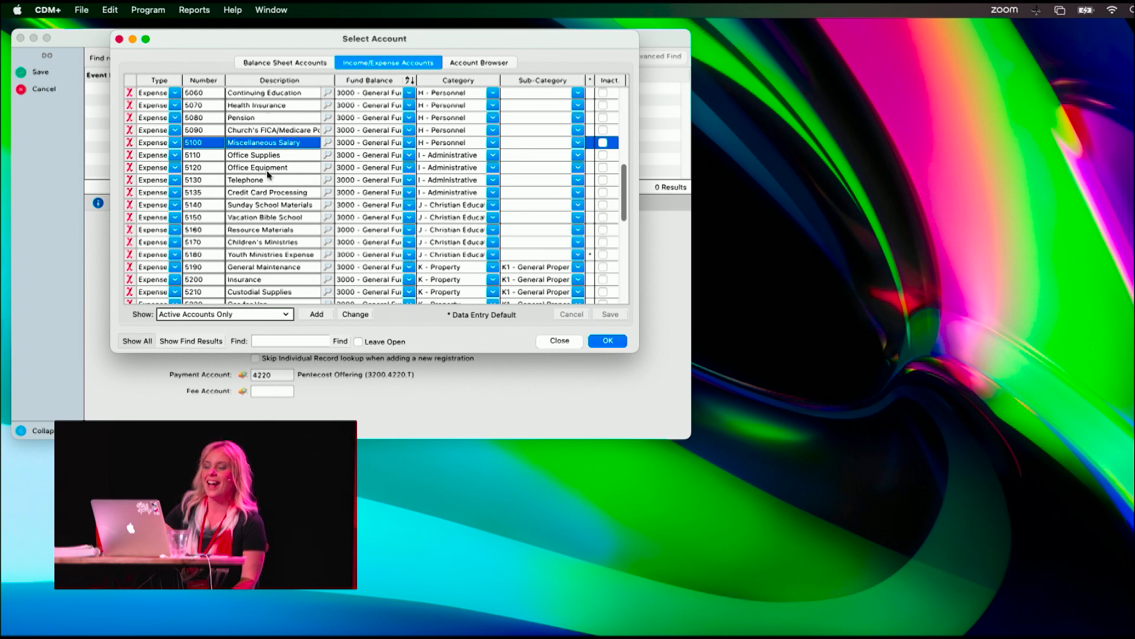
pyautogui.click(269, 205)
pyautogui.doubleClick(267, 203)
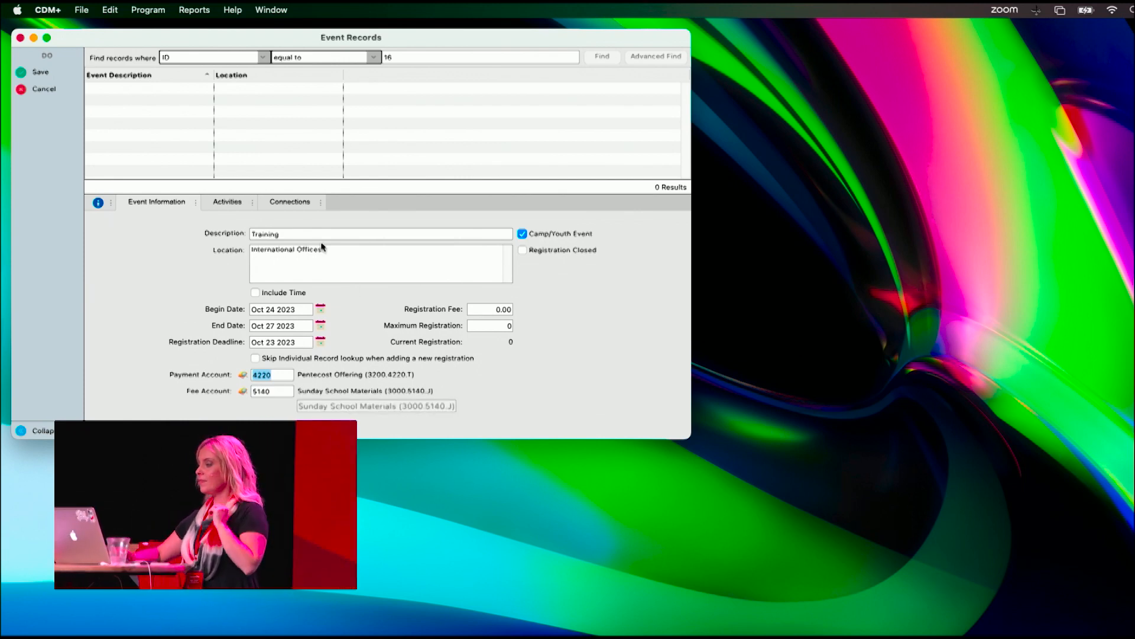
# - Set the first activity's category to "Camp" and add it as a new category code
pyautogui.click(227, 202)
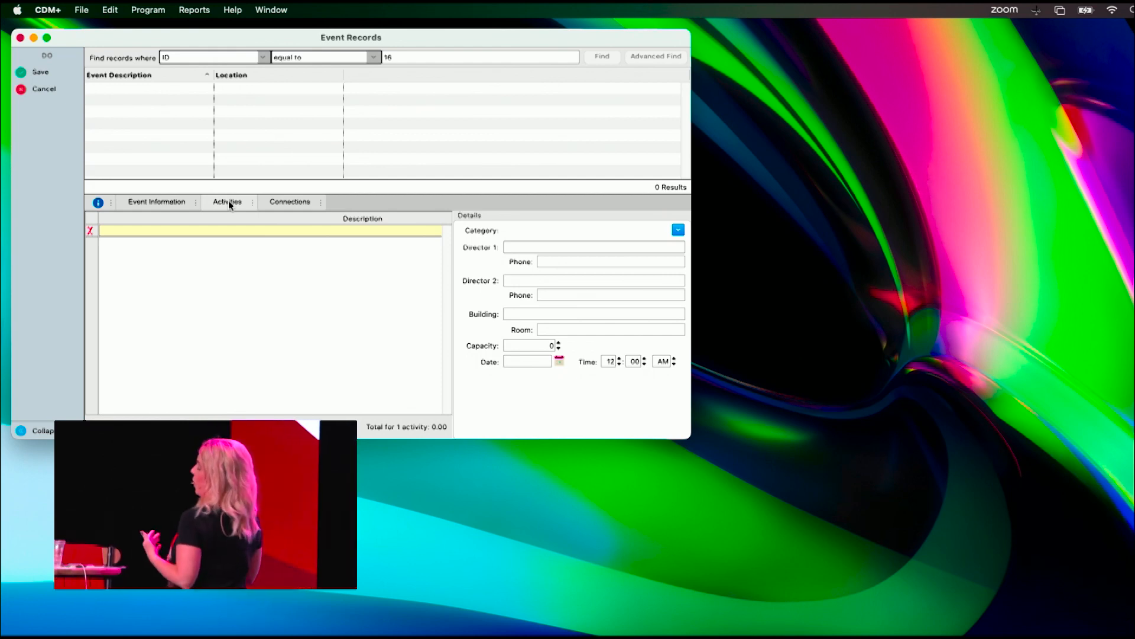
pyautogui.click(544, 231)
pyautogui.write('Camp')
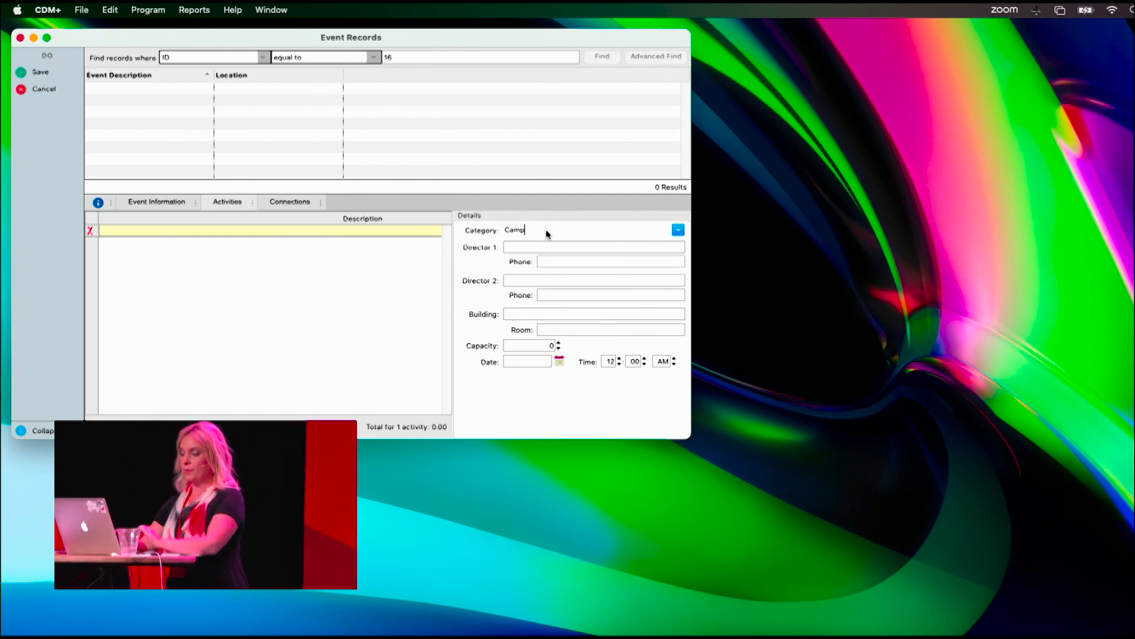
pyautogui.click(299, 232)
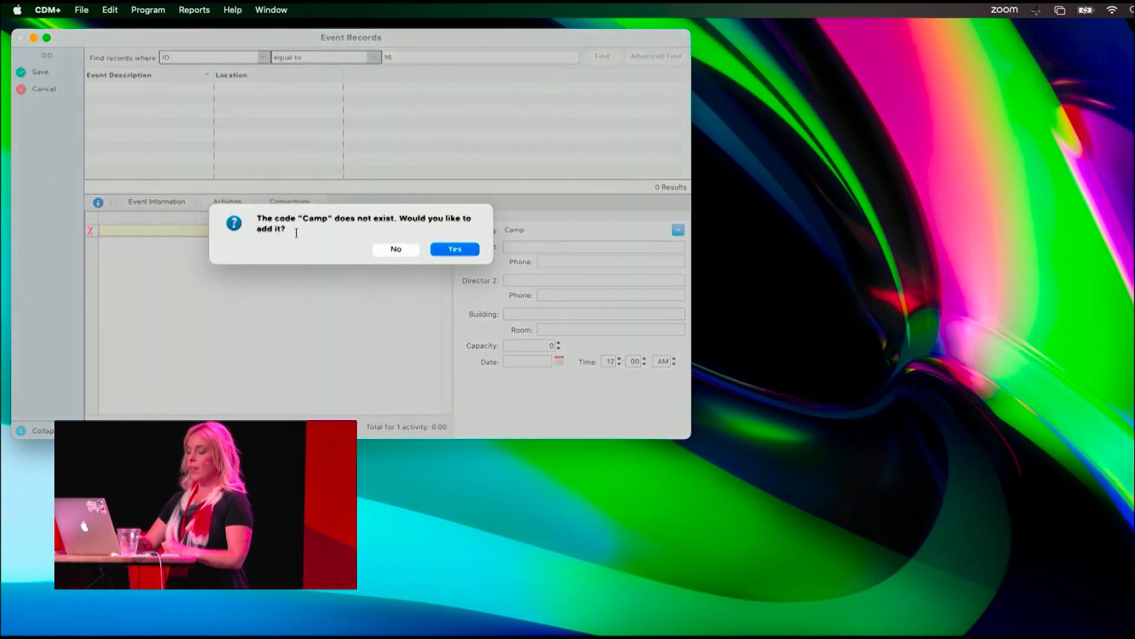
pyautogui.click(466, 249)
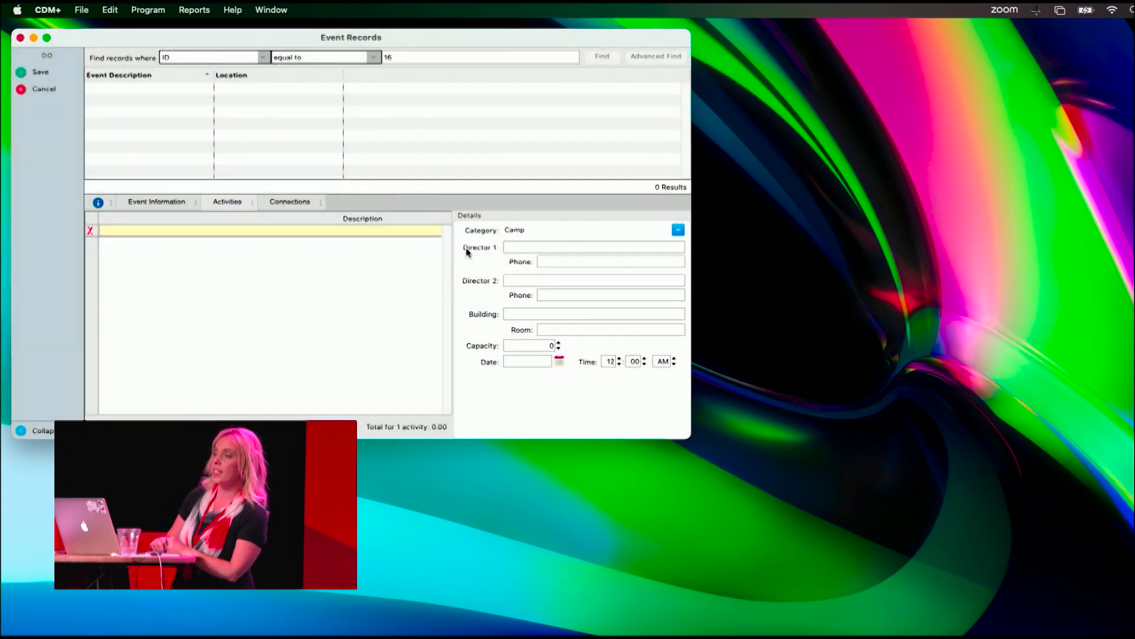
# - Name the first activity "Kids" and add two more activities called "Jur High" and "Sr. High"
pyautogui.click(341, 231)
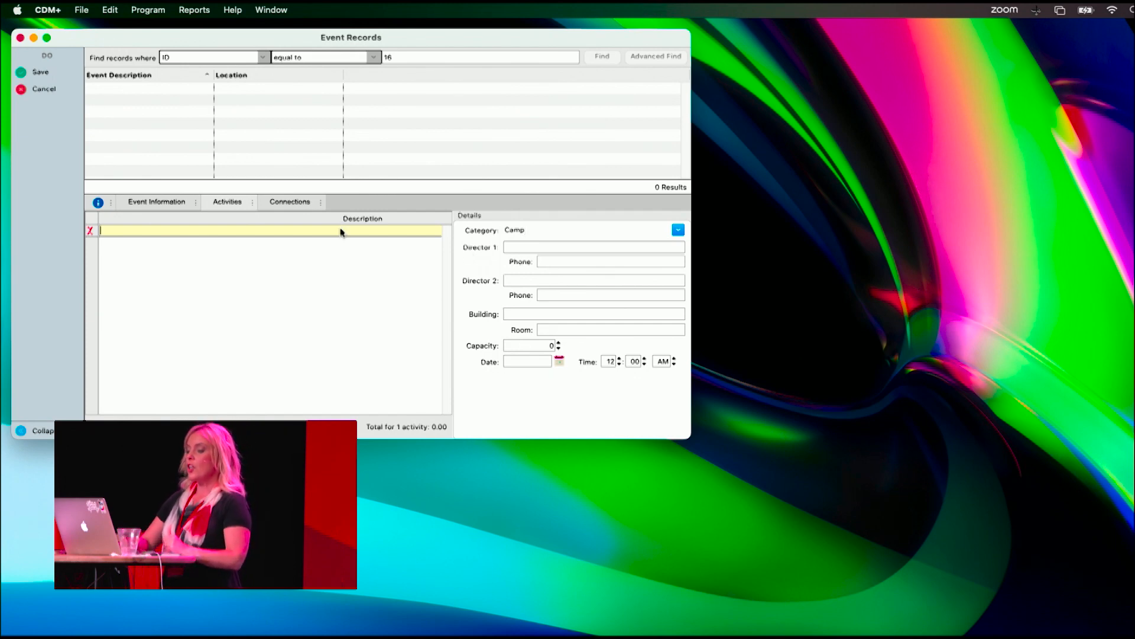
pyautogui.write('Kids')
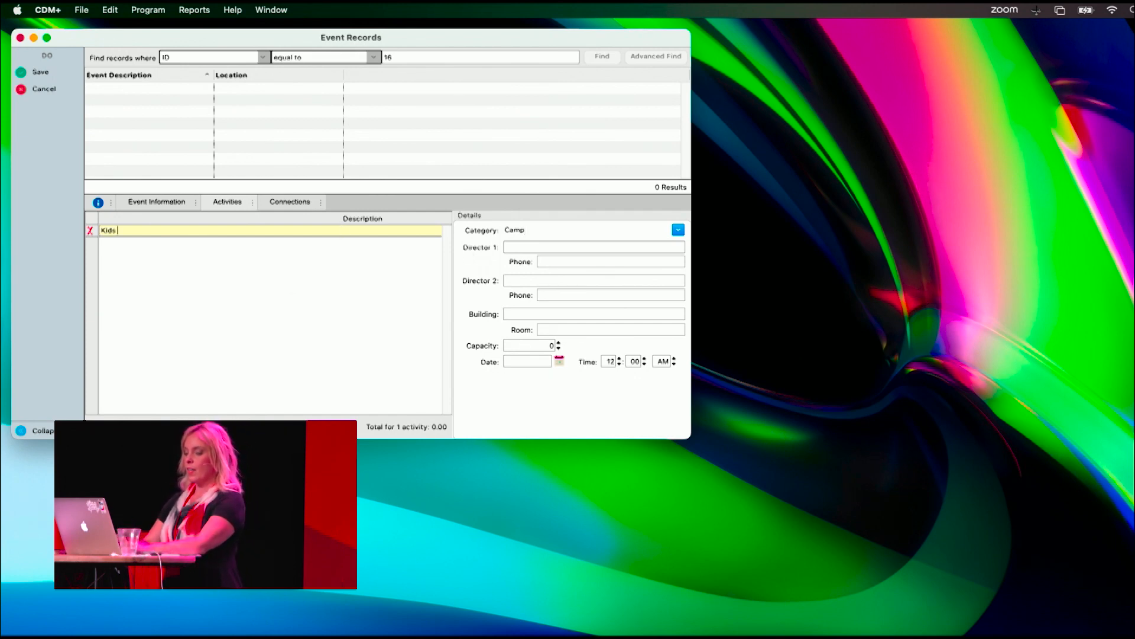
pyautogui.press('Return')
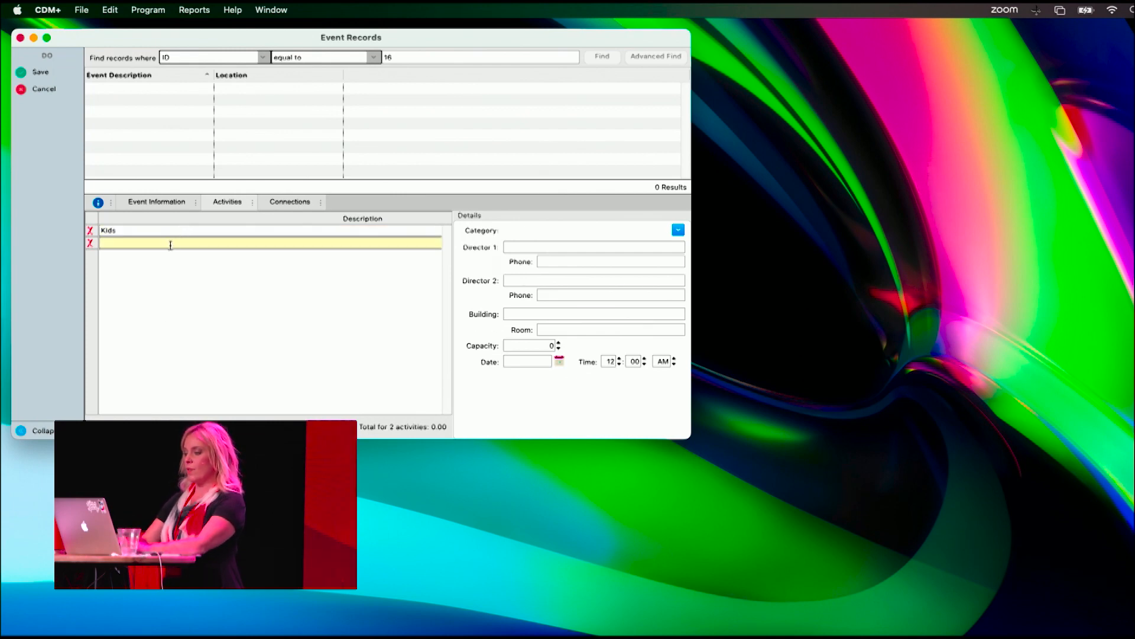
pyautogui.write('Jur High')
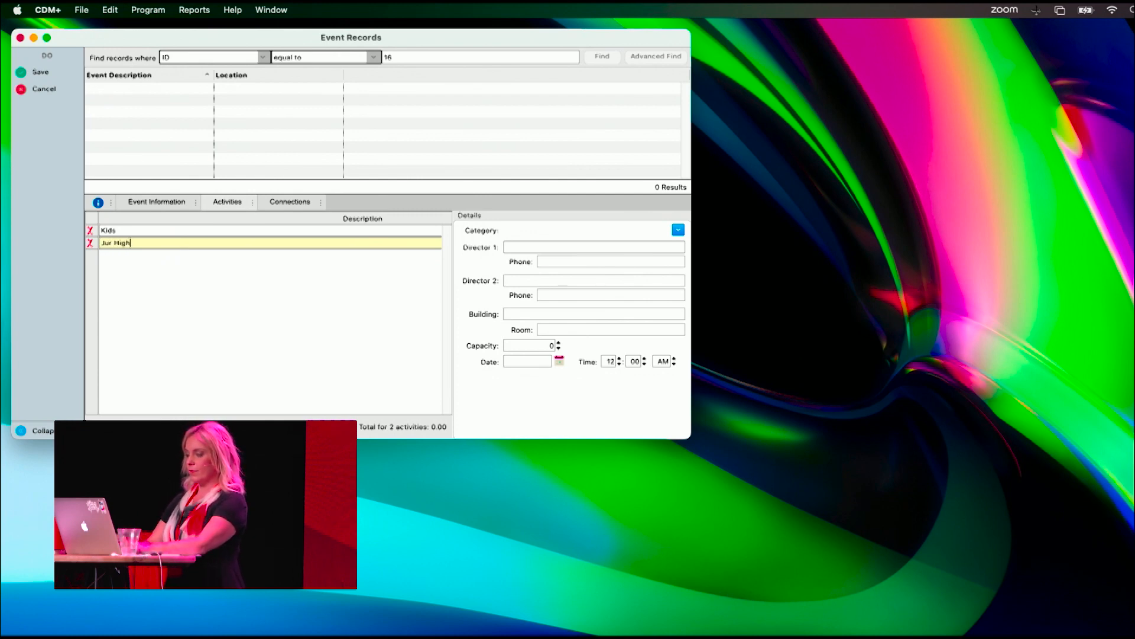
pyautogui.press('Return')
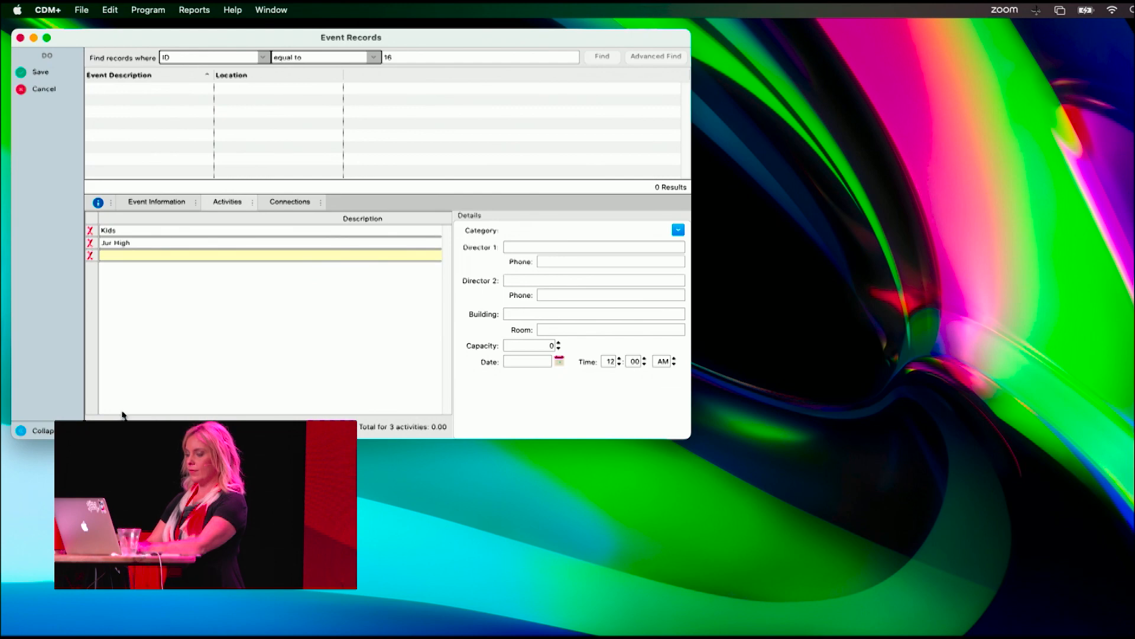
pyautogui.write('Sr. High')
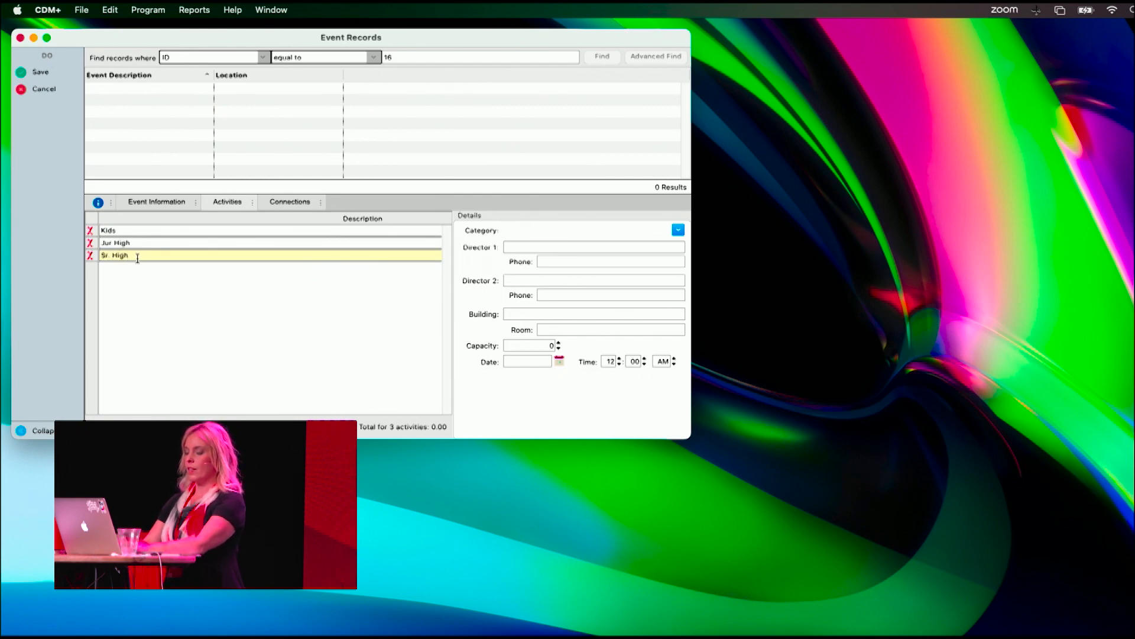
# - Rename the second activity as "Junior High"
pyautogui.click(127, 242)
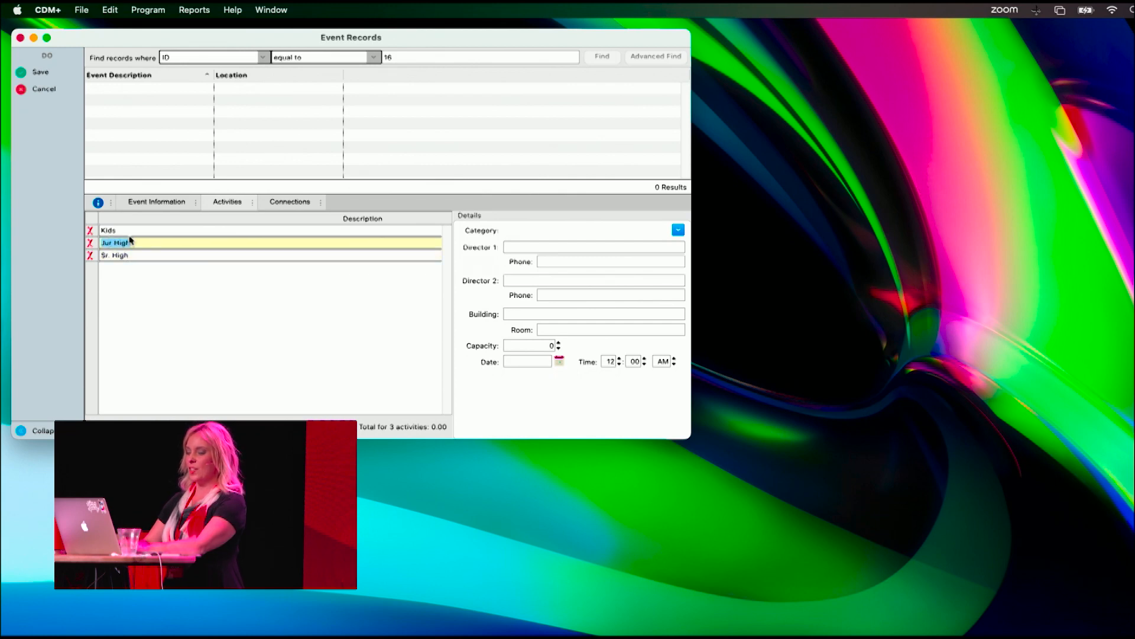
pyautogui.write('ni')
pyautogui.press('BackSpace')
pyautogui.press('BackSpace')
pyautogui.write('Junior High')
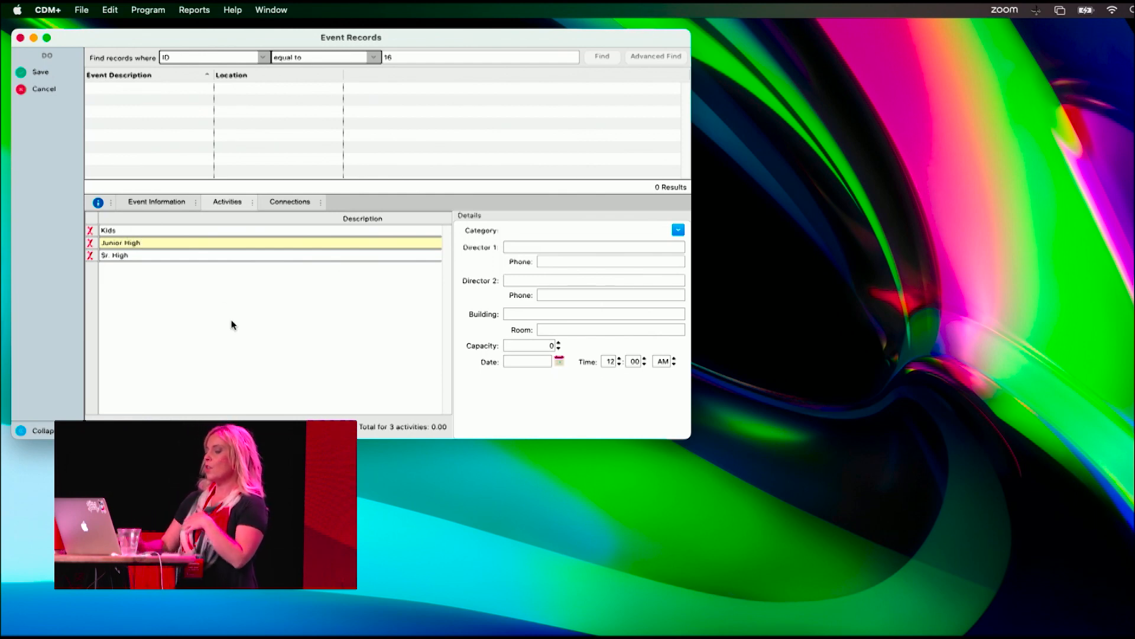
# - Set the category of the Junior High and Sr. High activities to "Camp"
pyautogui.click(679, 232)
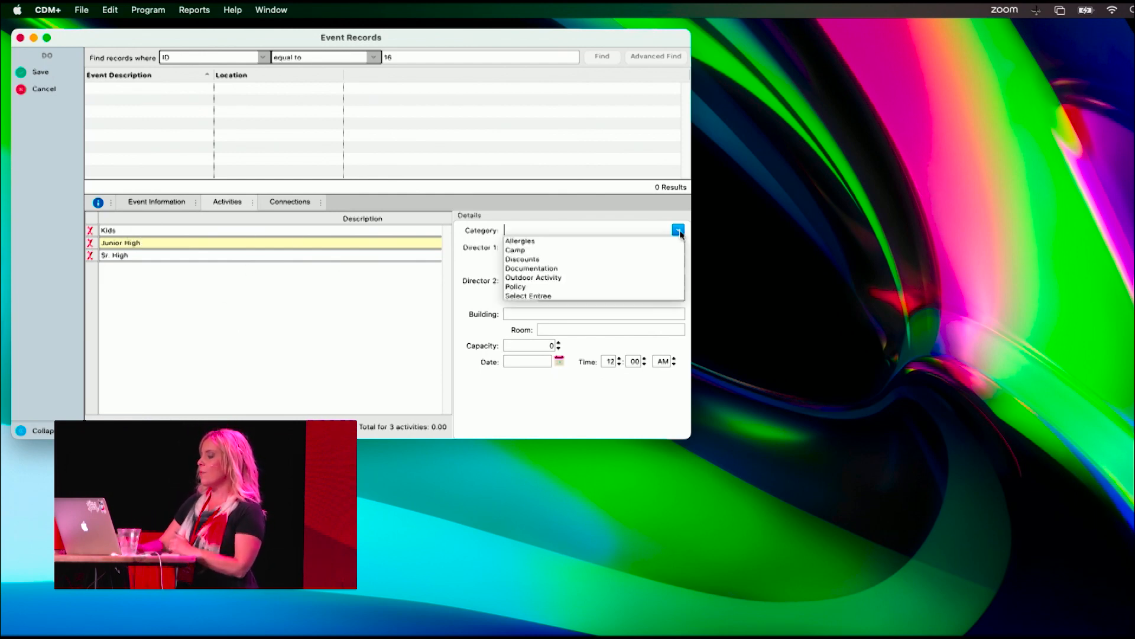
pyautogui.click(523, 250)
pyautogui.click(388, 255)
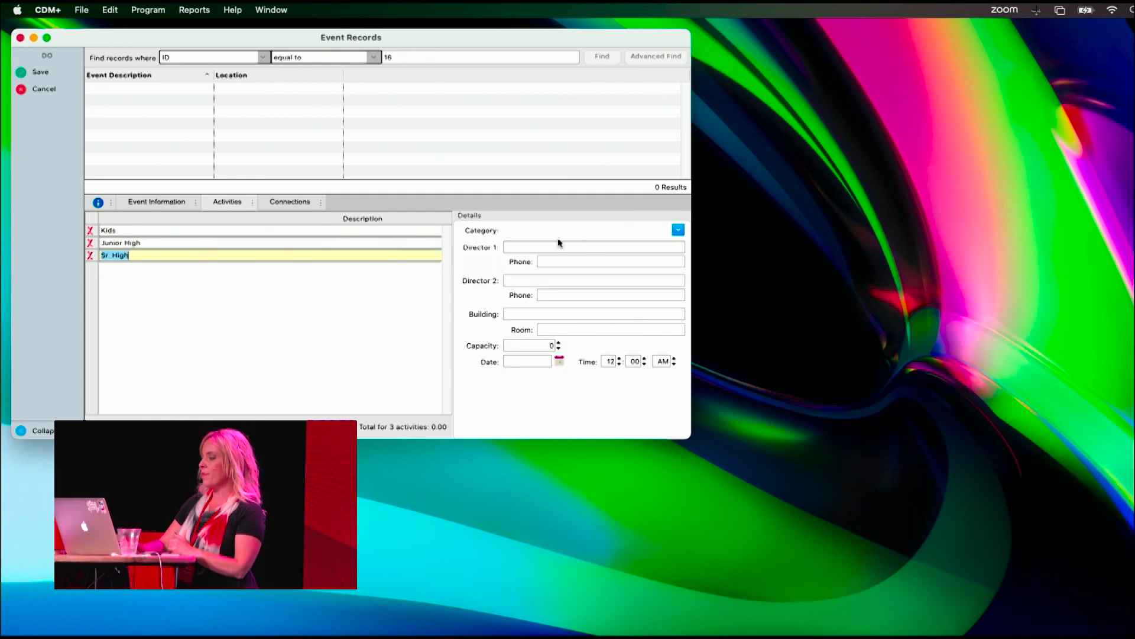
pyautogui.click(680, 231)
pyautogui.click(526, 254)
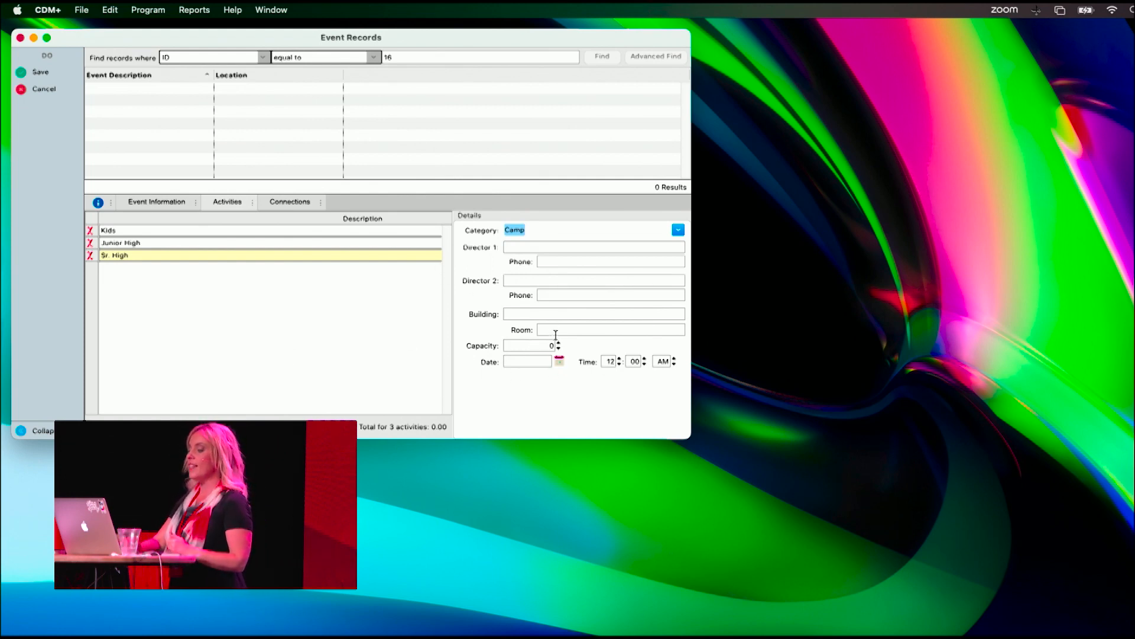
# - Set the Sr. High activity's capacity to 200
pyautogui.click(540, 346)
pyautogui.write('200')
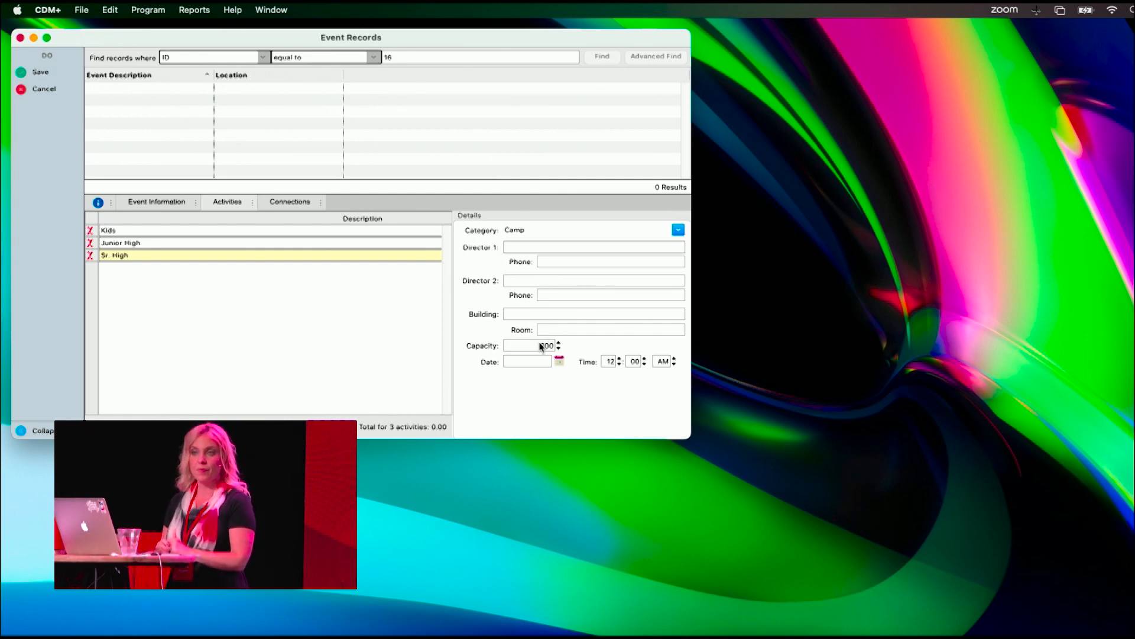
pyautogui.click(366, 229)
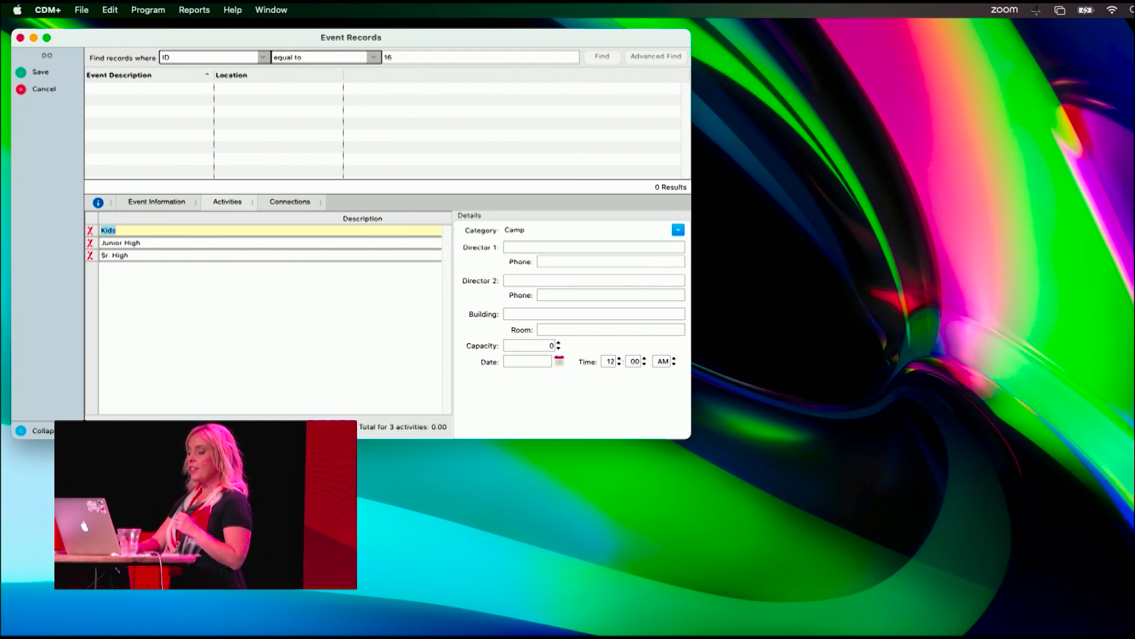
# - Add a fourth activity in the "T-Shirt Size" category with the description "Small"
pyautogui.click(117, 426)
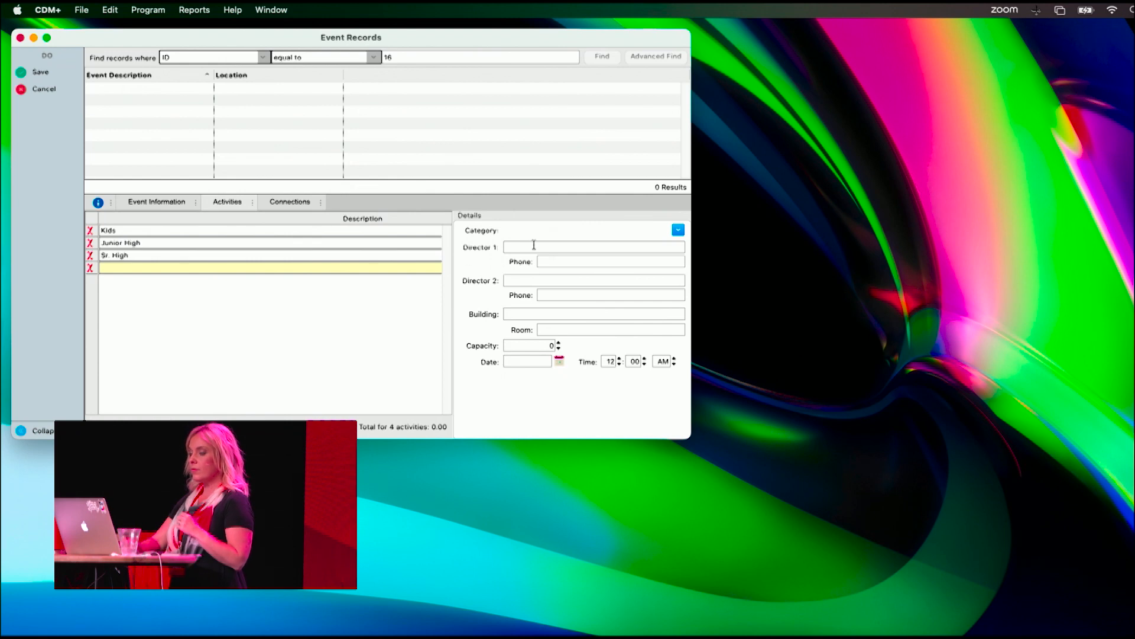
pyautogui.click(678, 231)
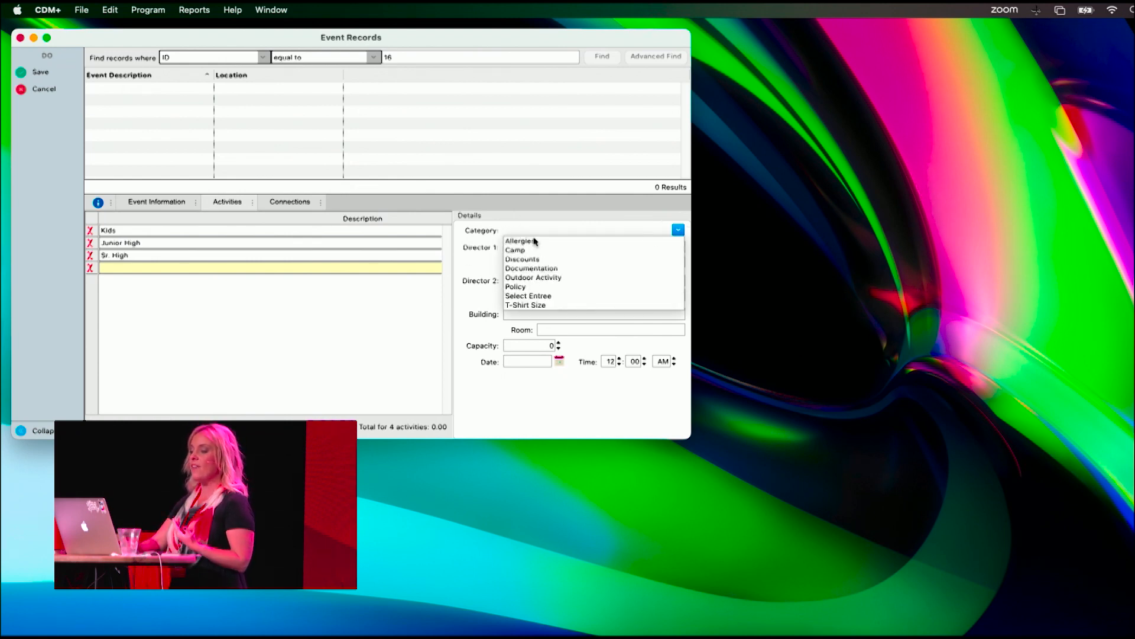
pyautogui.click(533, 305)
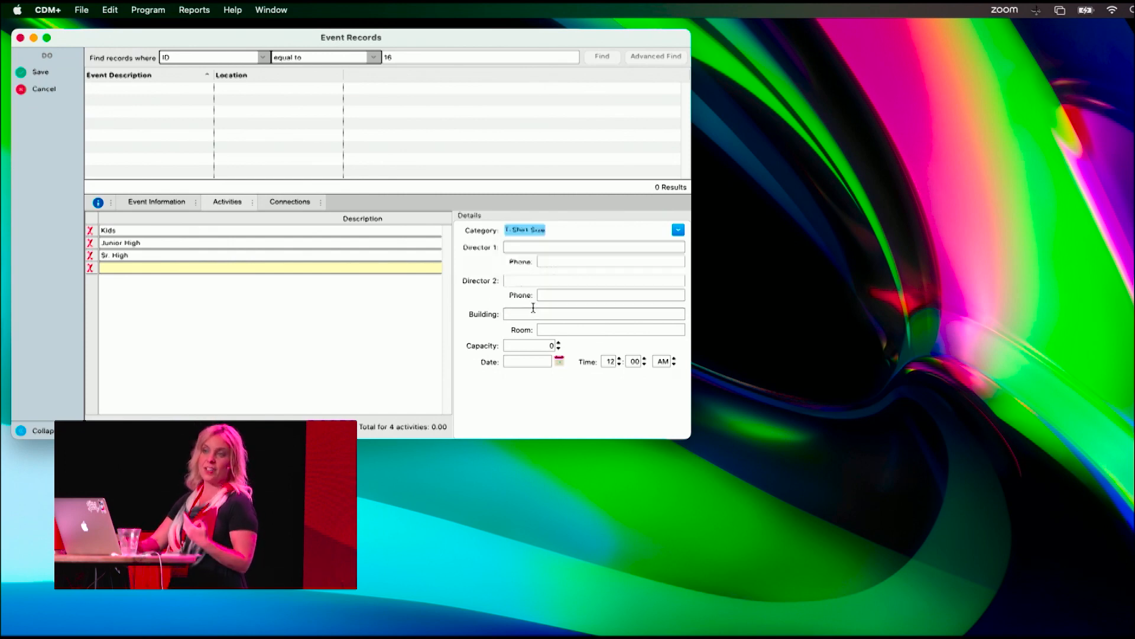
pyautogui.click(301, 268)
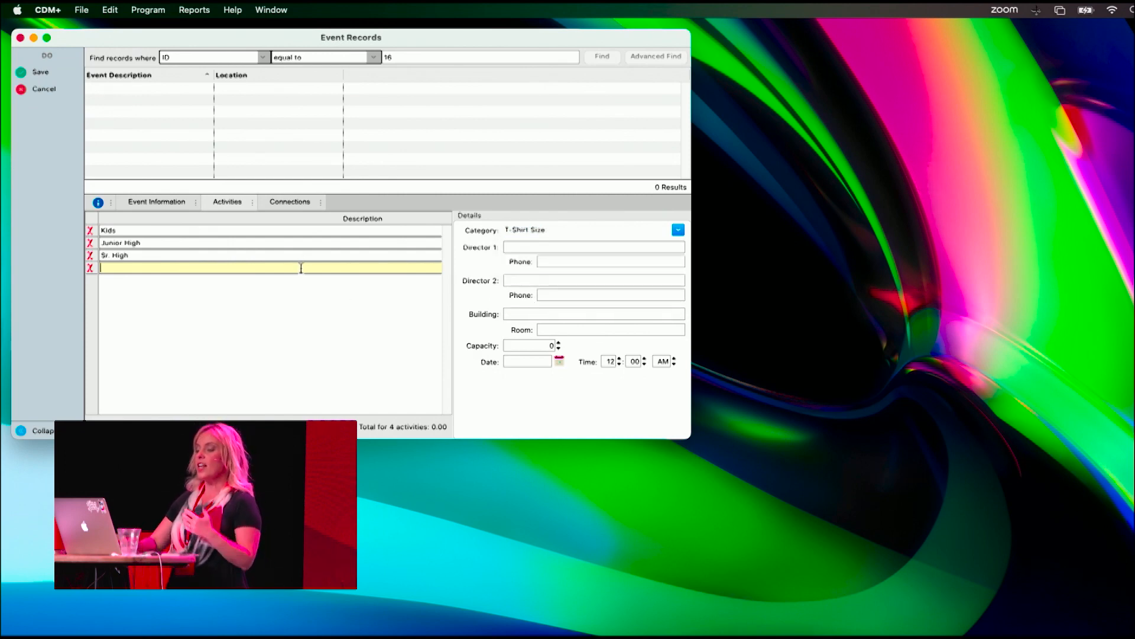
pyautogui.write('Small')
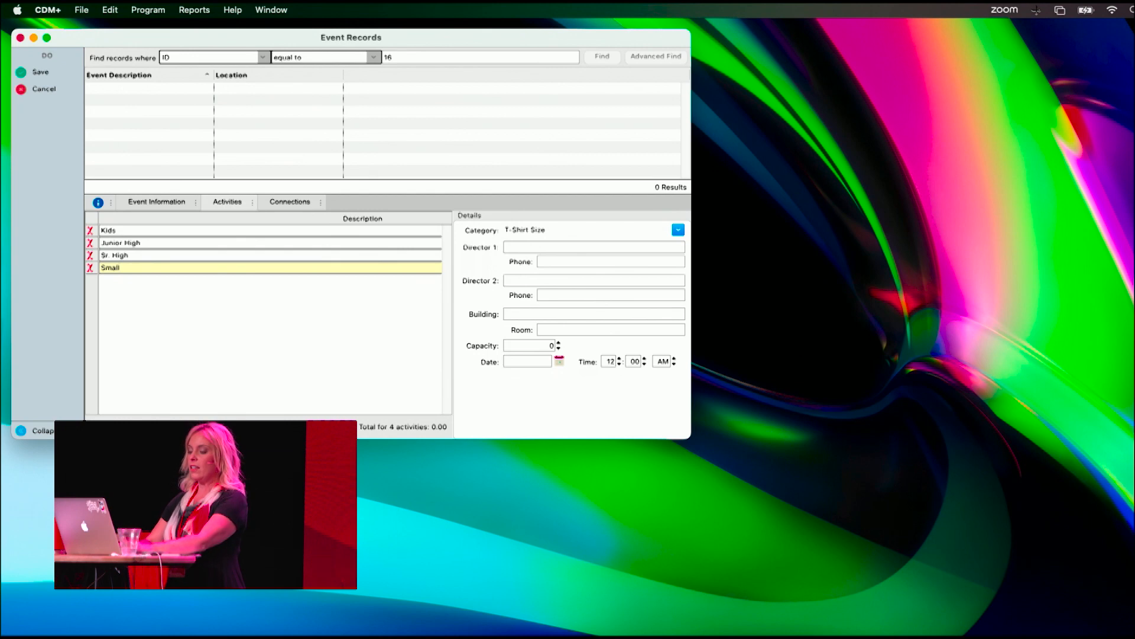
# - Add another activity called "Med" and assign it to the "T-Shirt Size" category
pyautogui.press('Return')
pyautogui.write('Med')
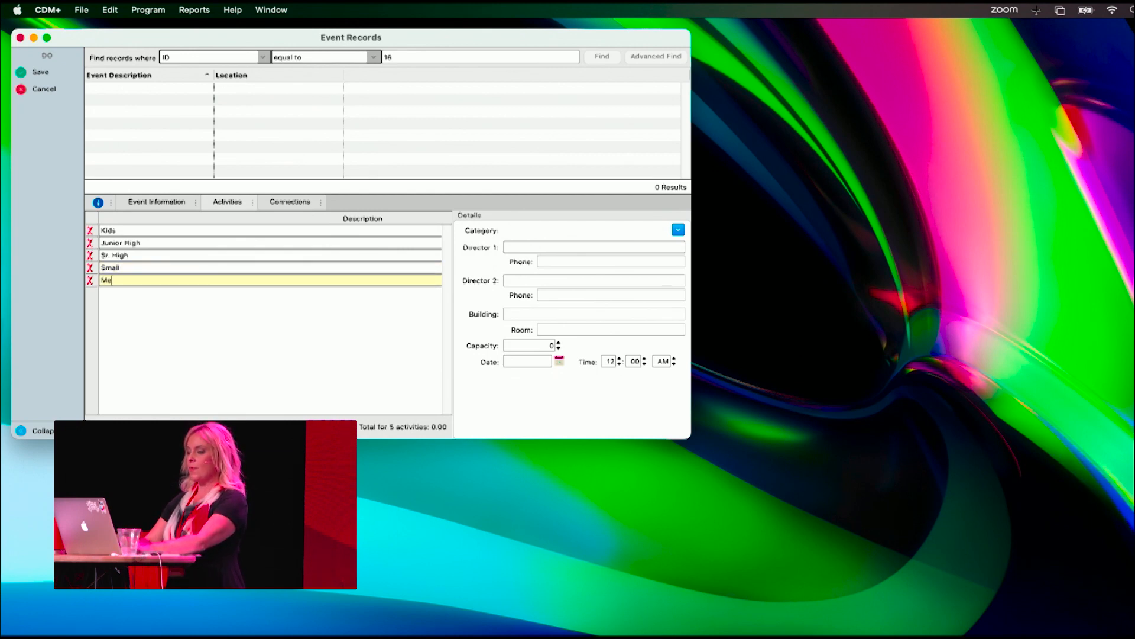
pyautogui.click(679, 230)
pyautogui.click(542, 307)
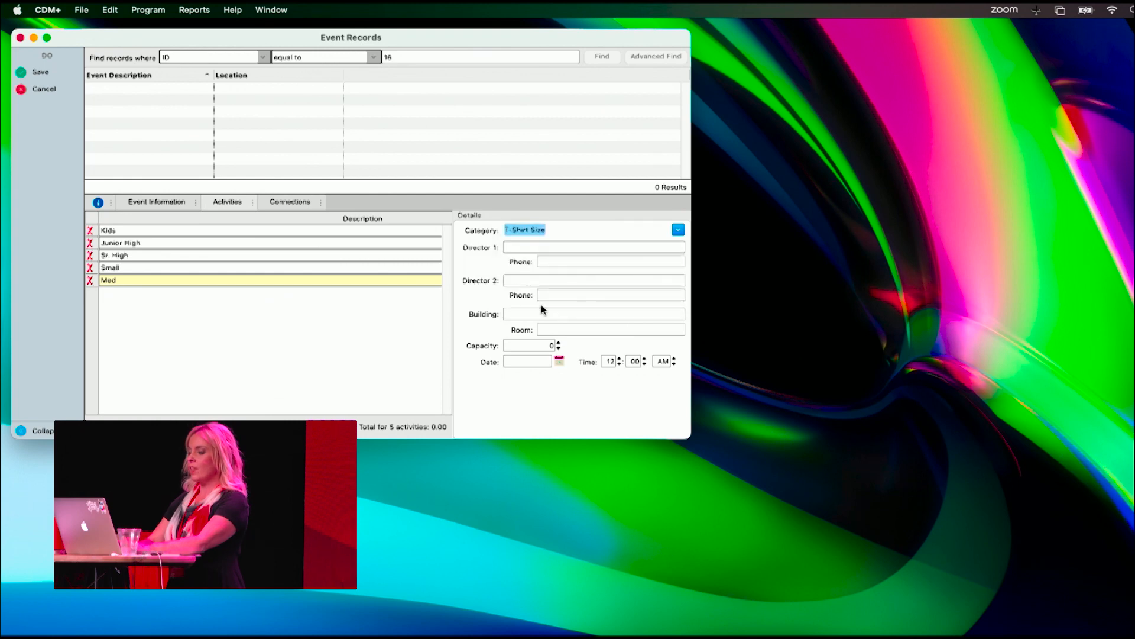
# - Add a "Large" T-shirt size activity and check the category of the three size activities
pyautogui.press('Return')
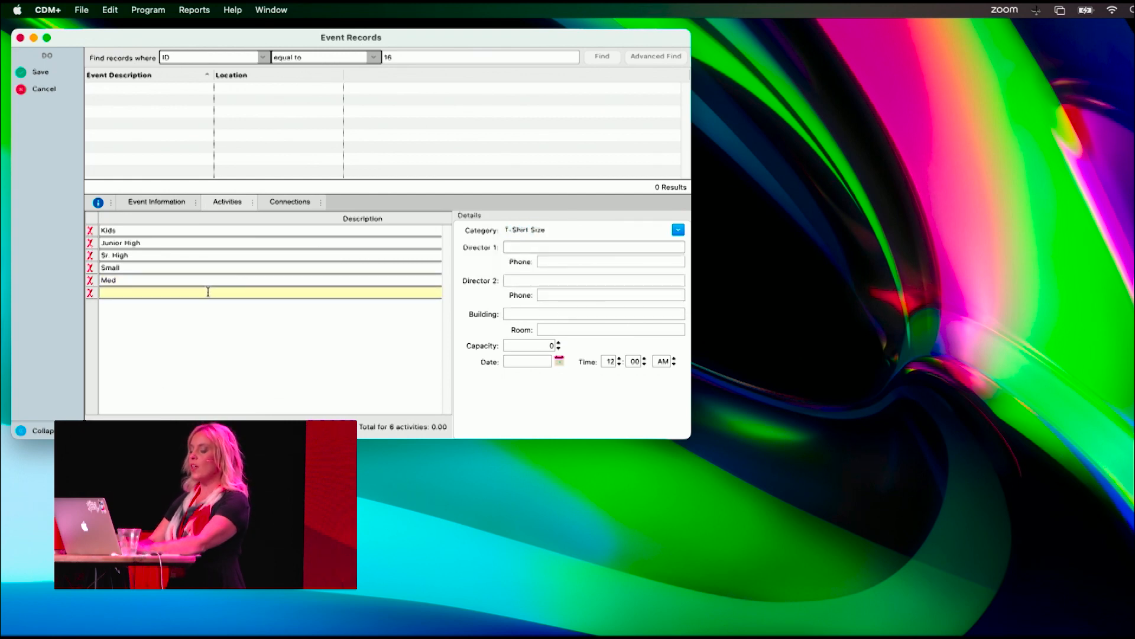
pyautogui.write('Large')
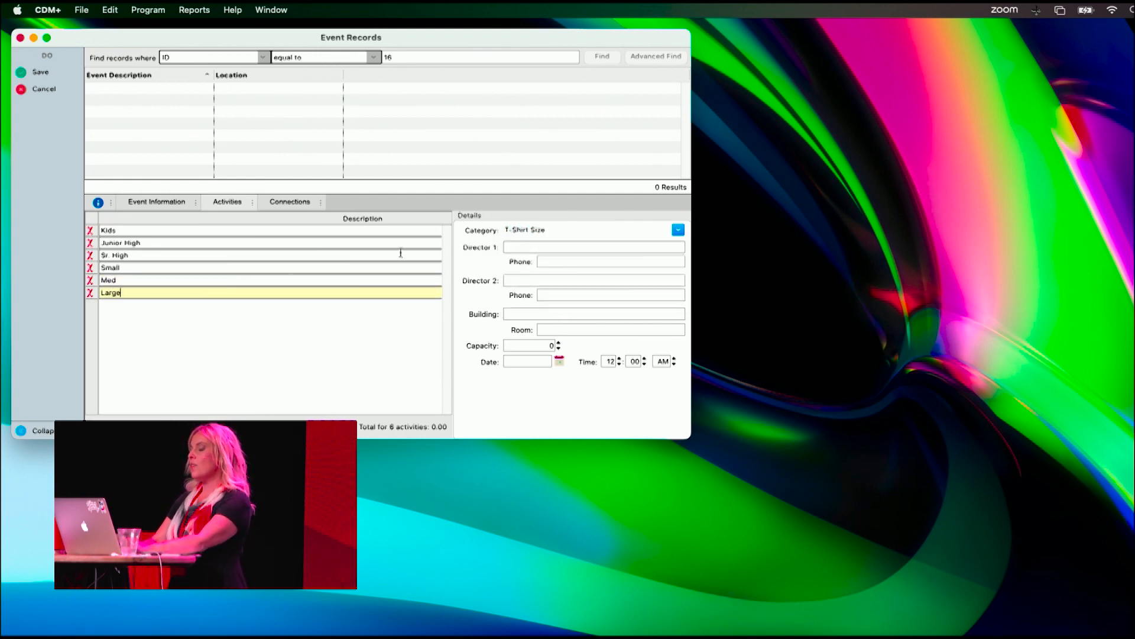
pyautogui.click(346, 279)
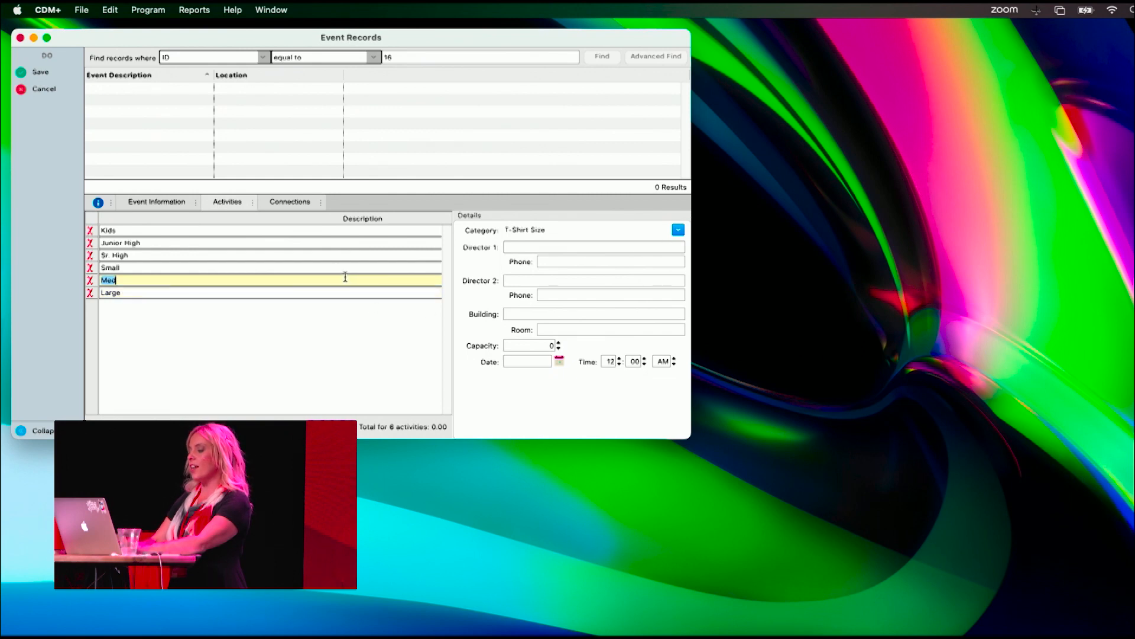
pyautogui.click(343, 293)
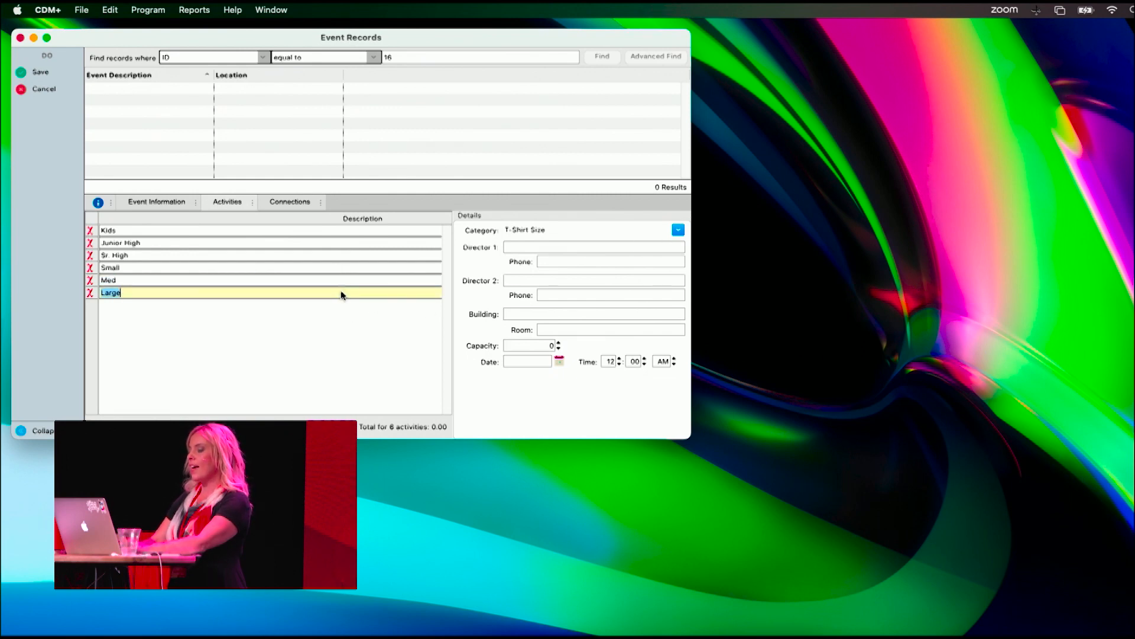
pyautogui.click(337, 269)
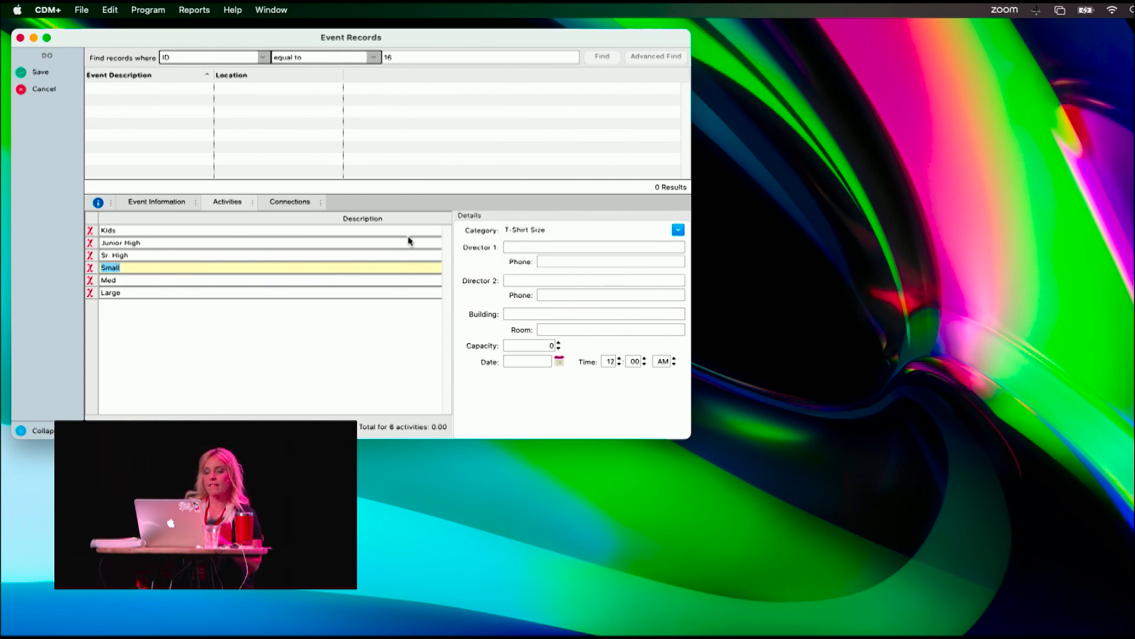
# - Widen the event window to reveal the fees and set Kids to 100.00, Junior High to 120.00 and Sr. High to 150.00
pyautogui.moveTo(691, 282); pyautogui.dragTo(779, 280)
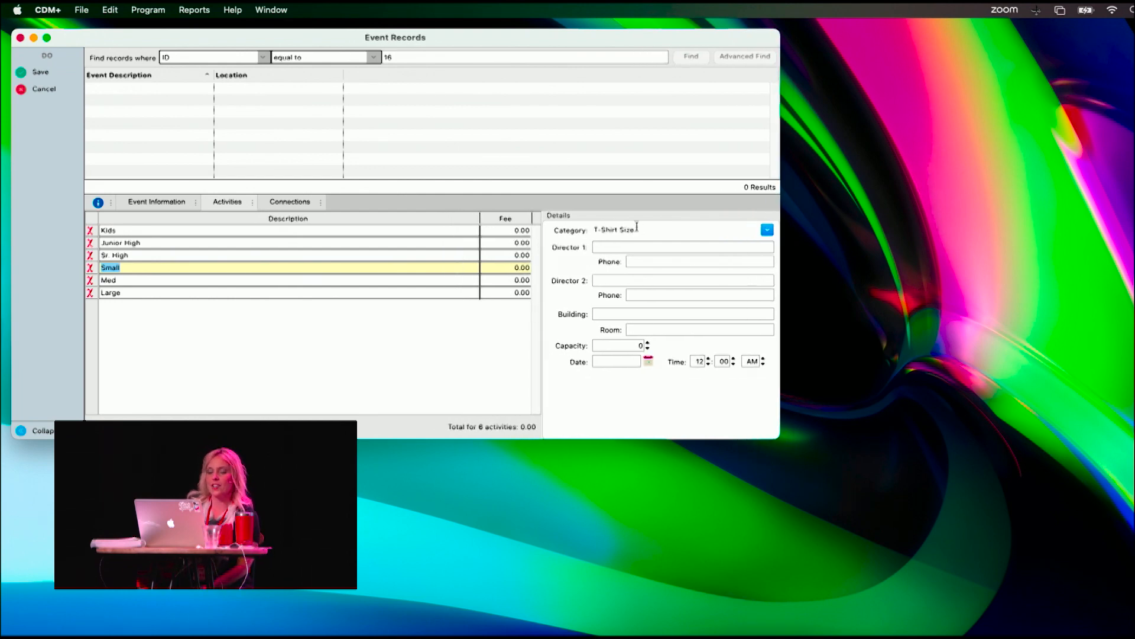
pyautogui.click(514, 232)
pyautogui.click(514, 232)
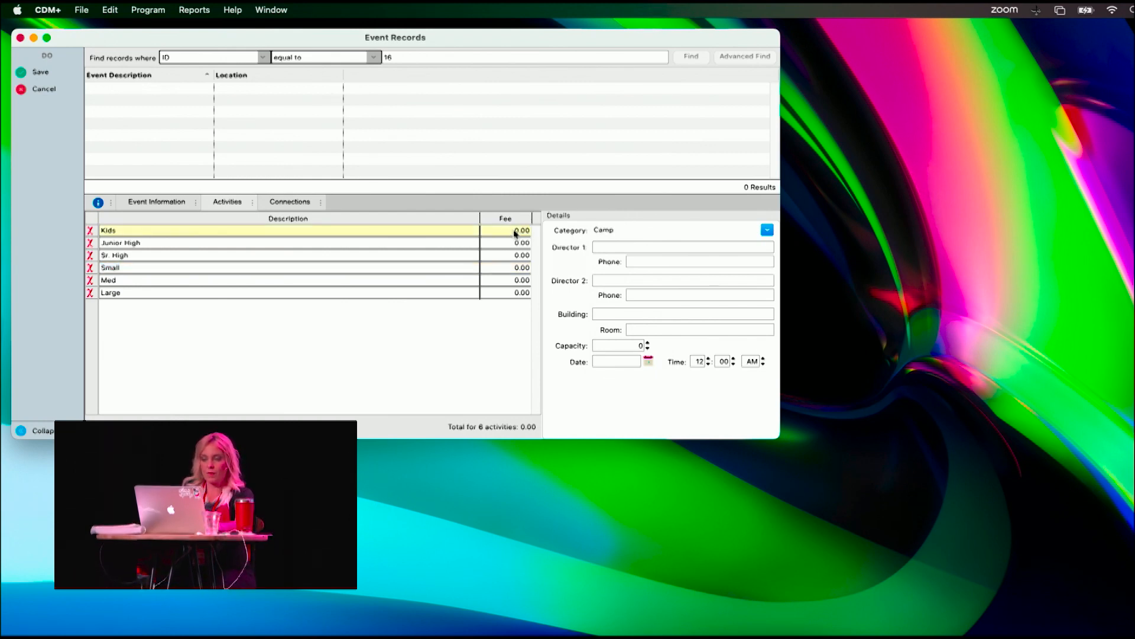
pyautogui.write('100.00')
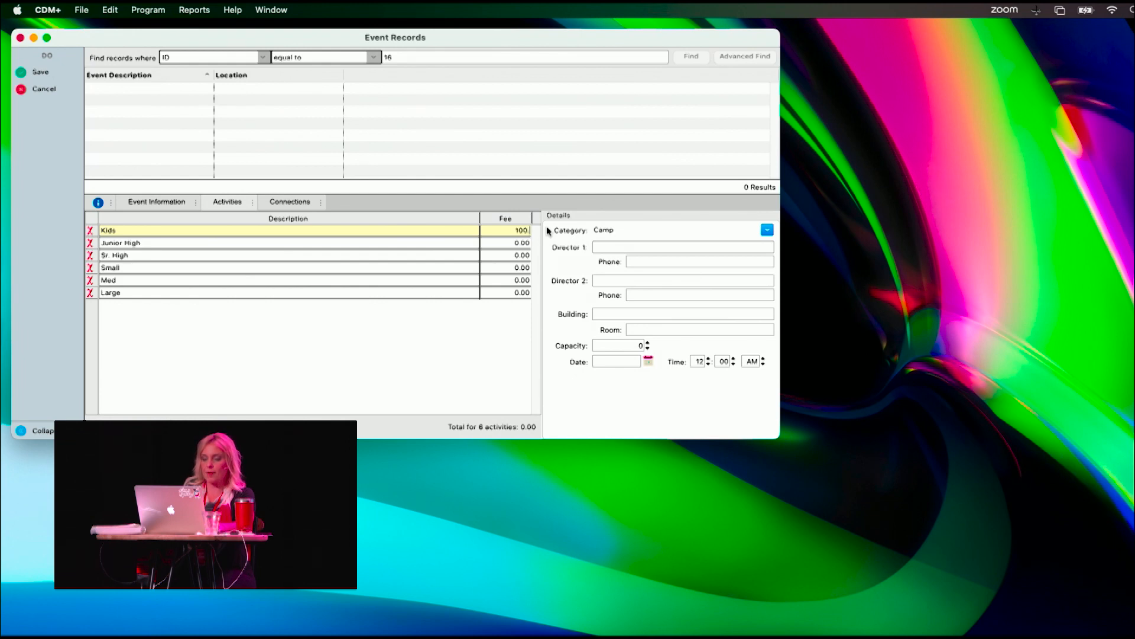
pyautogui.click(512, 243)
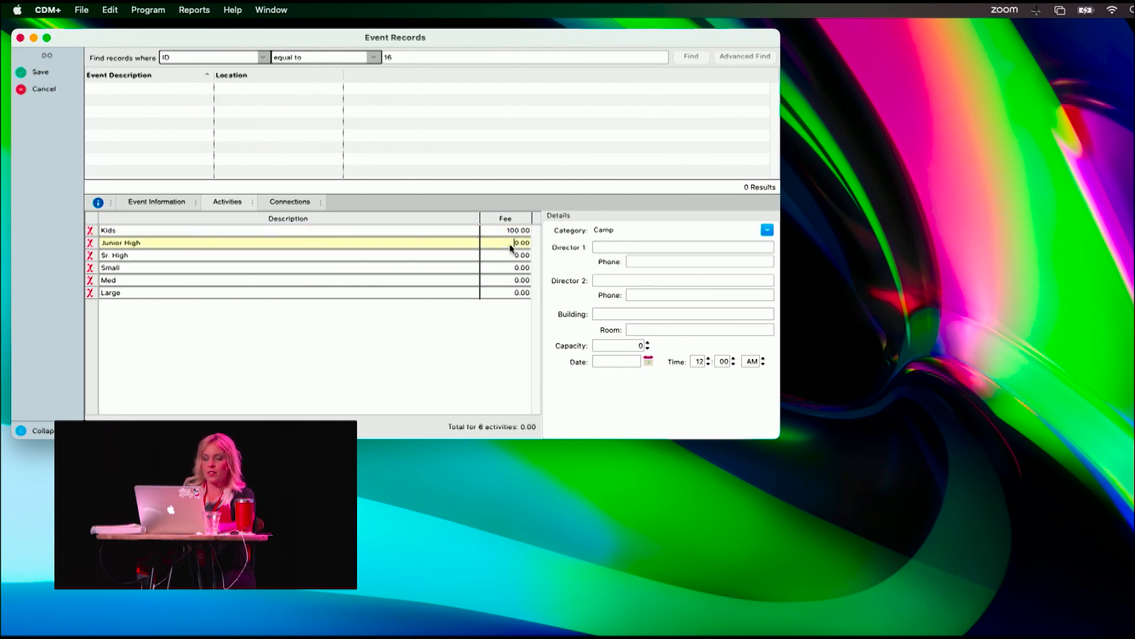
pyautogui.write('120')
pyautogui.press('Tab')
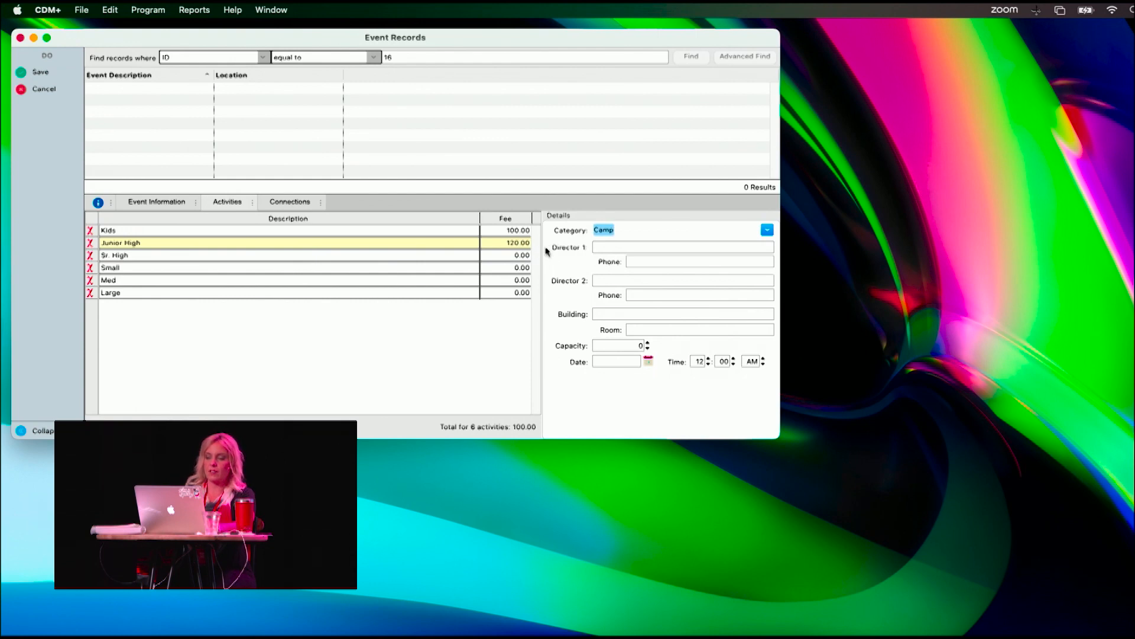
pyautogui.click(507, 256)
pyautogui.write('150')
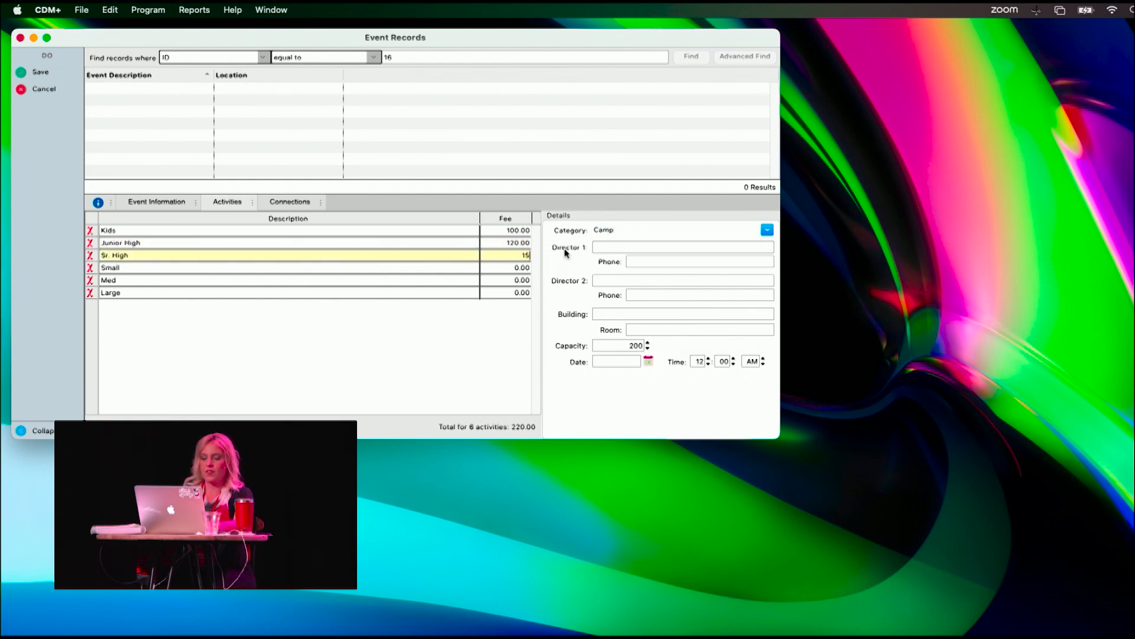
# - Set the fee of the Small, Med and Large T-shirt activities to 5.00 each
pyautogui.click(512, 268)
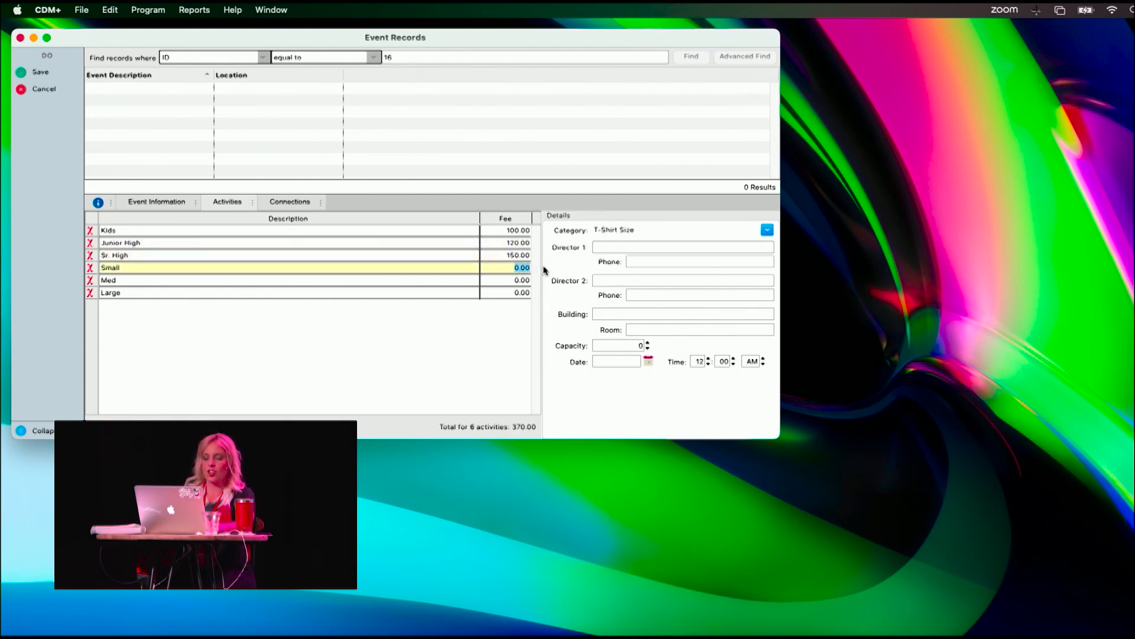
pyautogui.write('6')
pyautogui.click(512, 281)
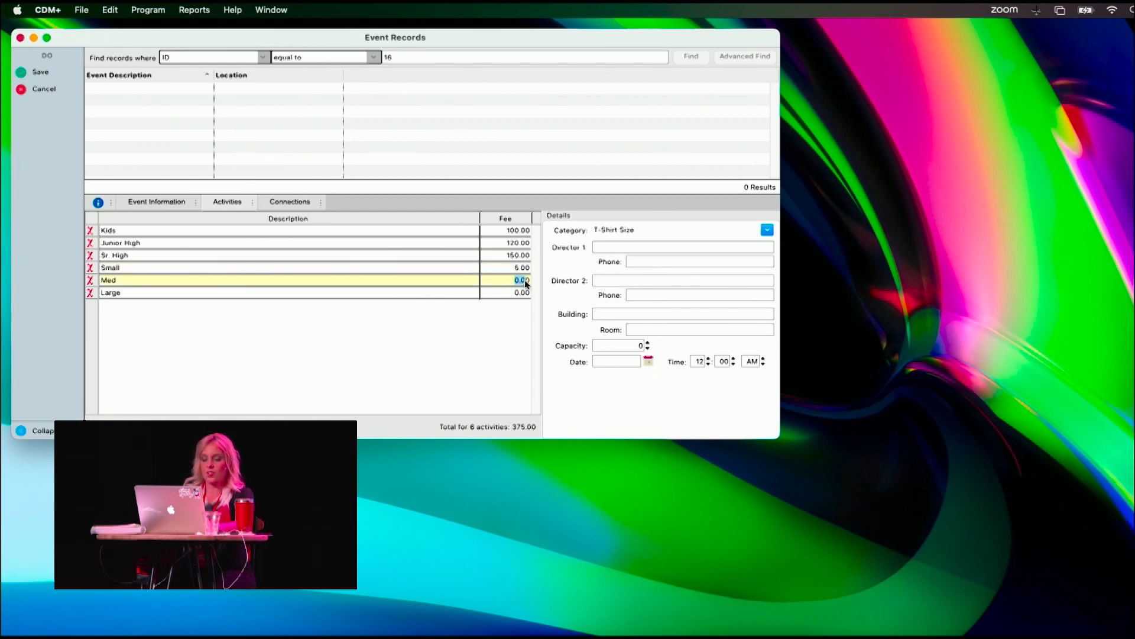
pyautogui.write('5')
pyautogui.click(517, 292)
pyautogui.write('5')
pyautogui.click(512, 281)
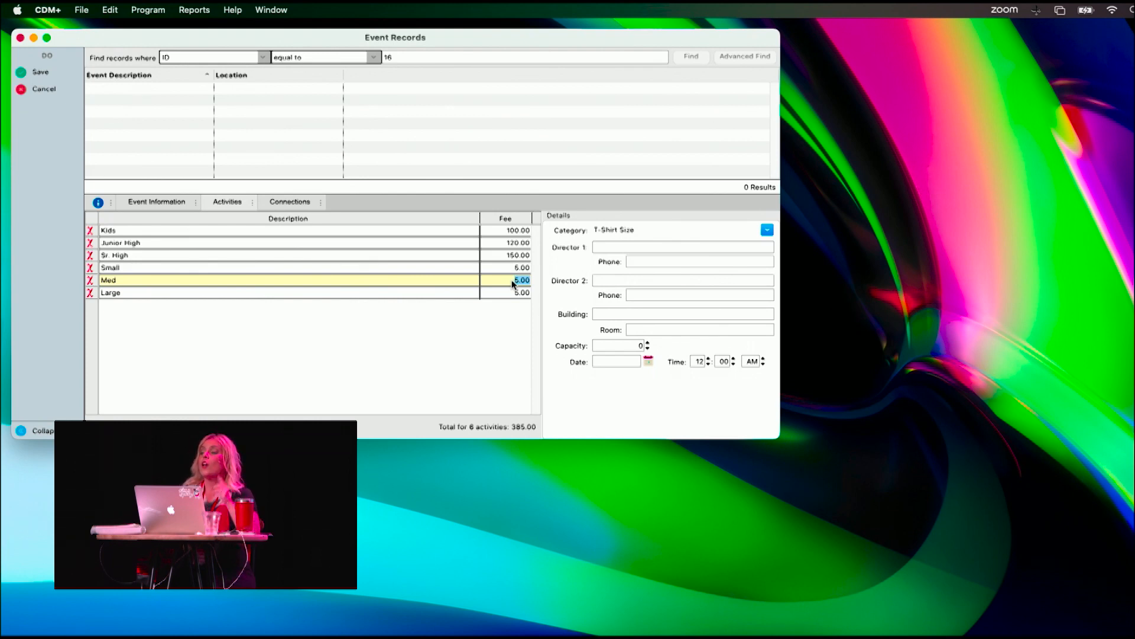
# - Review the event's general information and activities, and save the Training event record
pyautogui.click(156, 202)
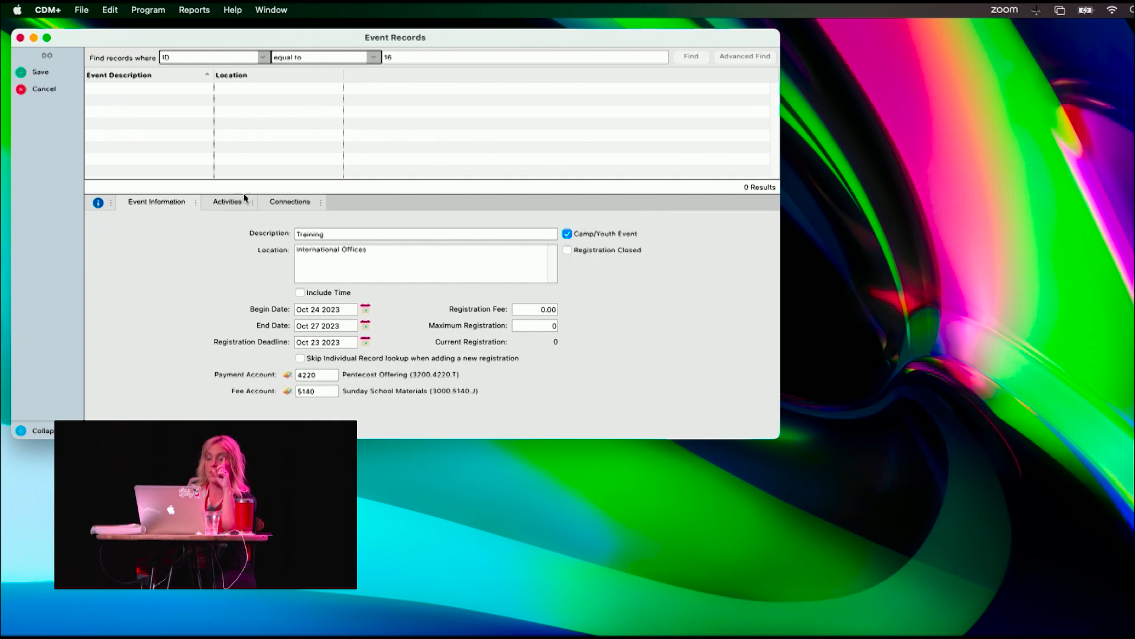
pyautogui.click(228, 202)
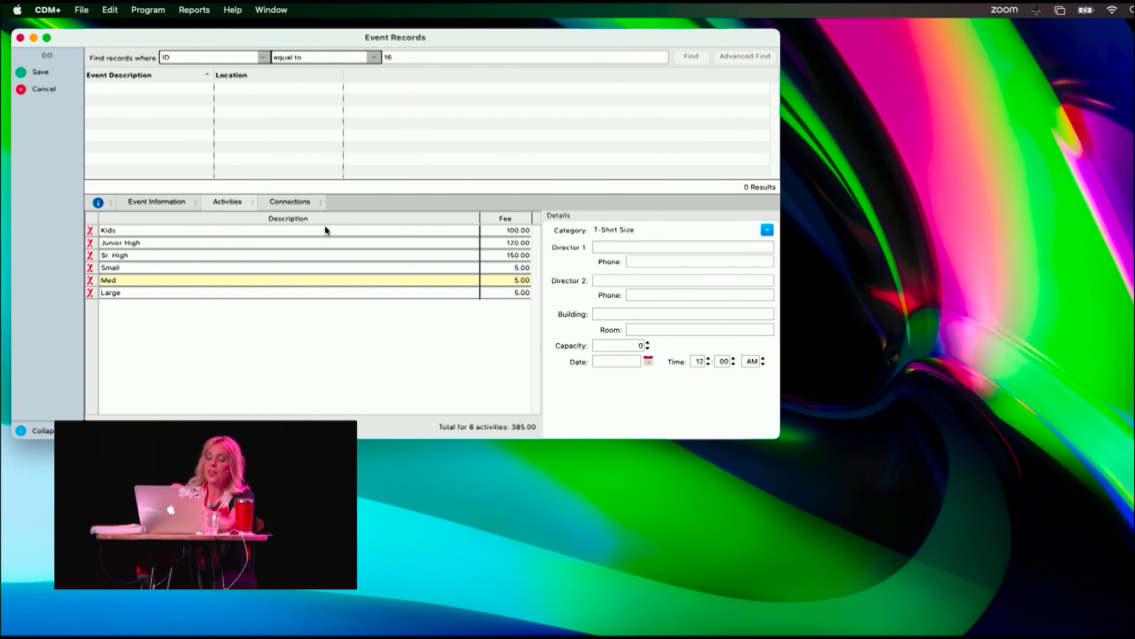
pyautogui.click(41, 72)
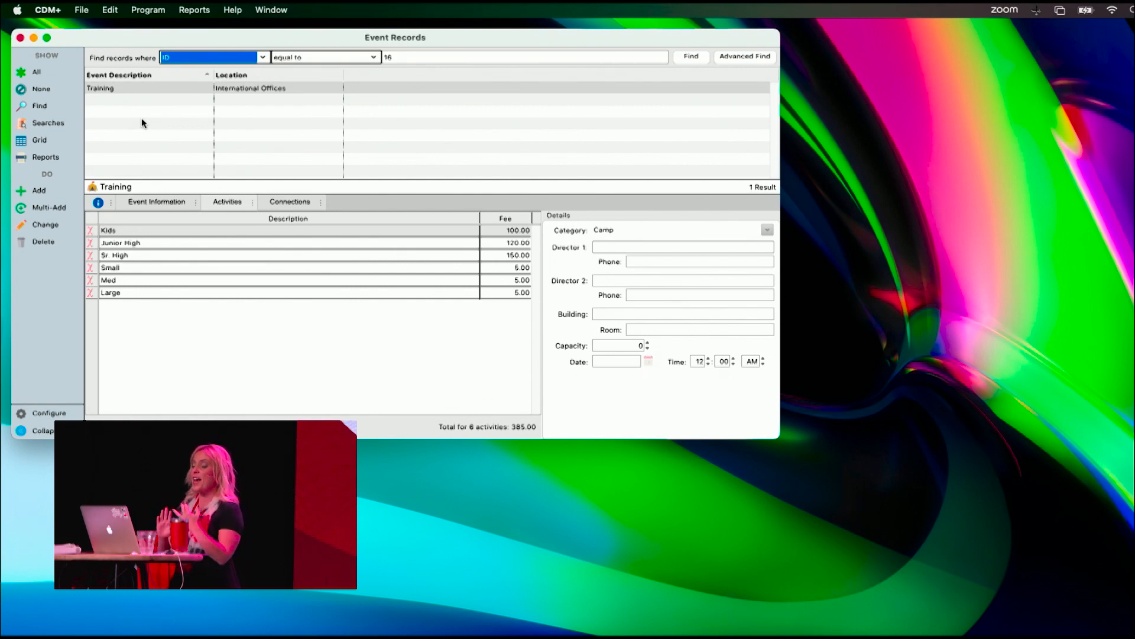
# - Reopen the Training event for changes and add a seventh activity with "Rooms" as a new category code
pyautogui.click(42, 224)
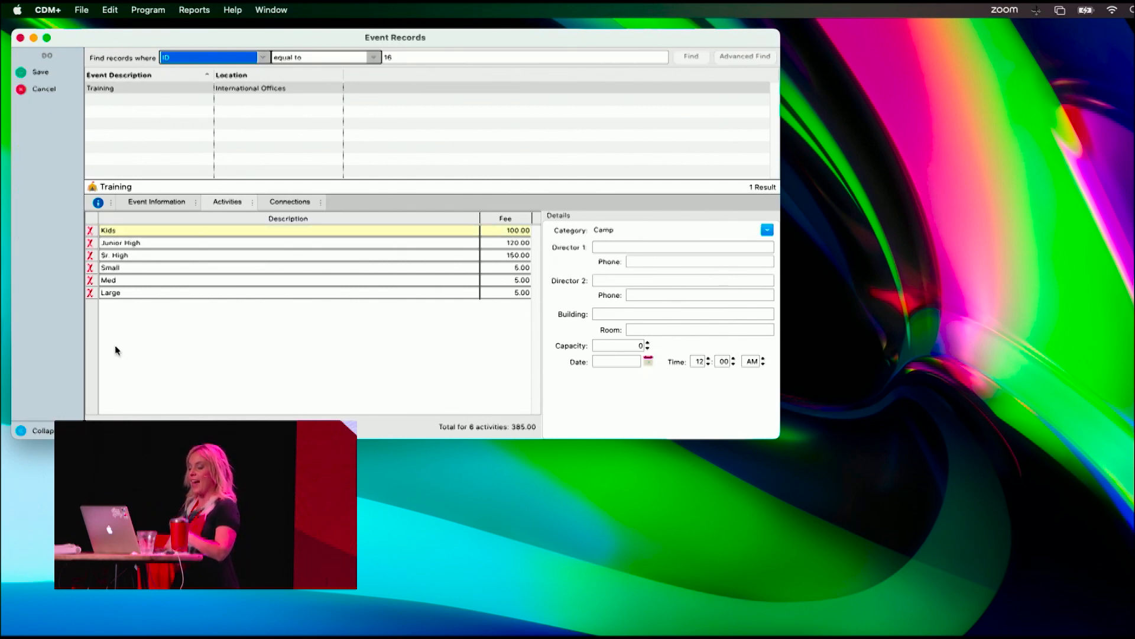
pyautogui.click(119, 426)
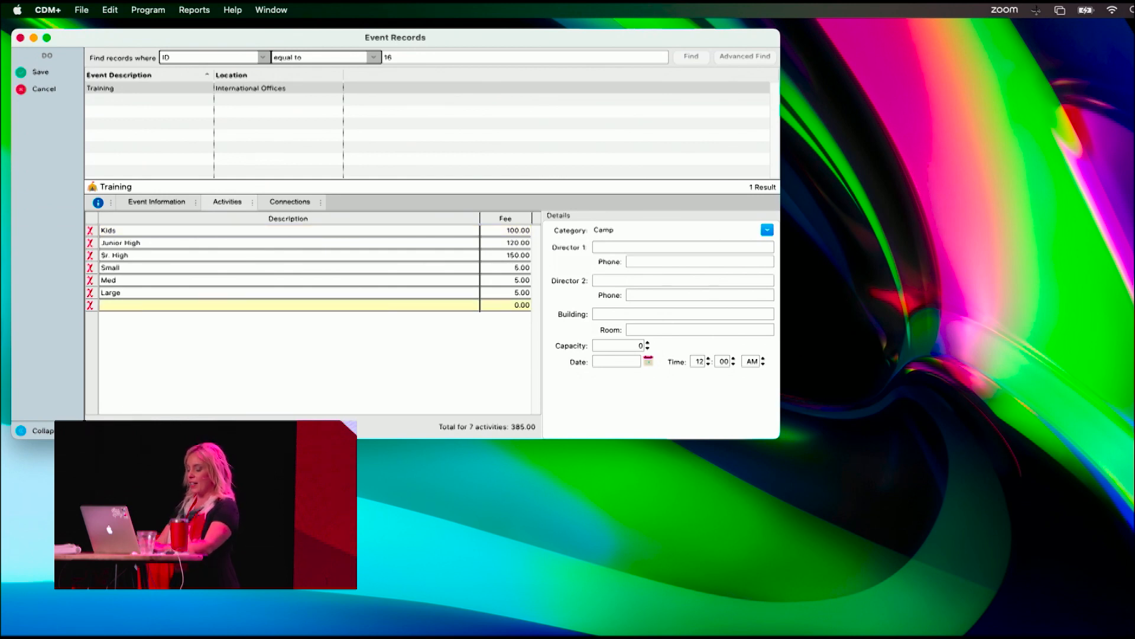
pyautogui.doubleClick(599, 229)
pyautogui.write('Rooms')
pyautogui.press('Tab')
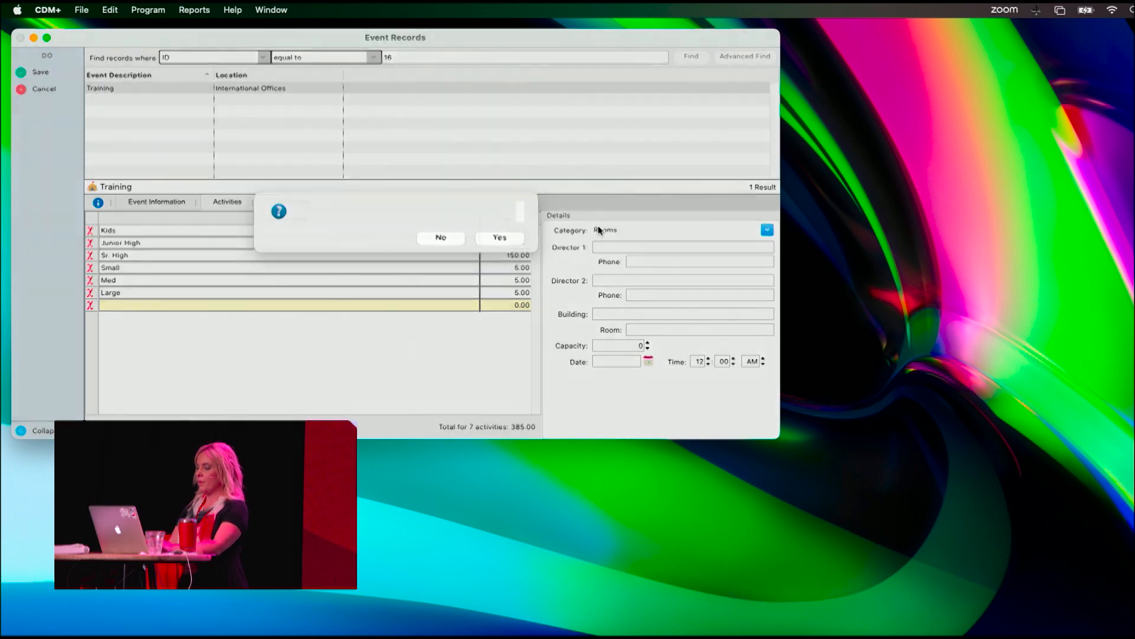
pyautogui.click(499, 249)
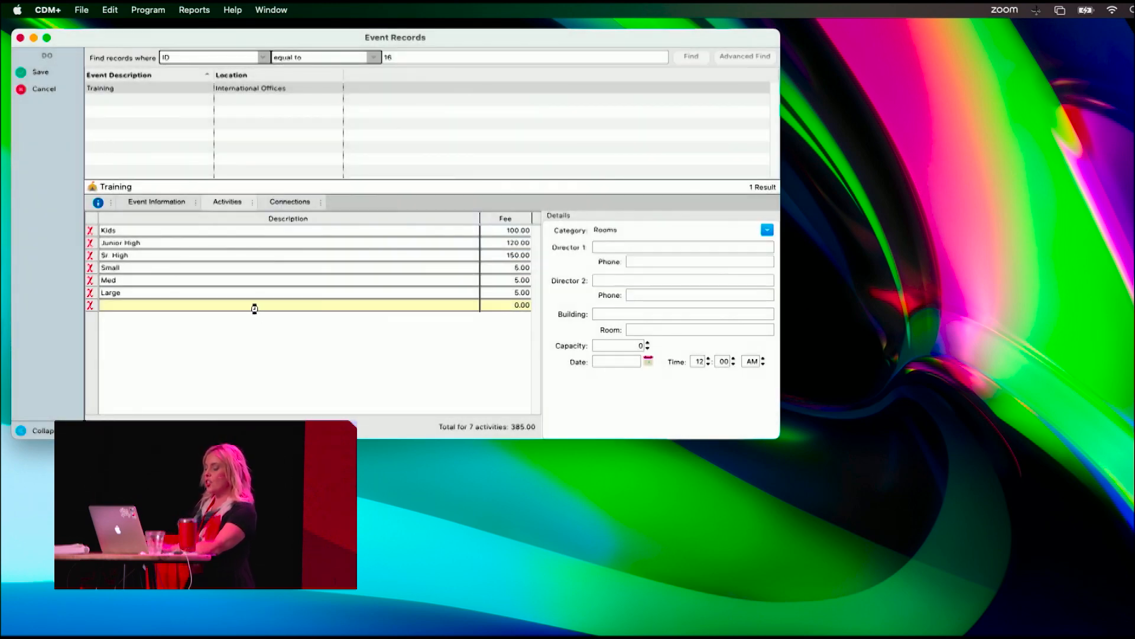
# - Describe the new seventh activity as "Roommate Preference" and save the Training event record
pyautogui.click(253, 306)
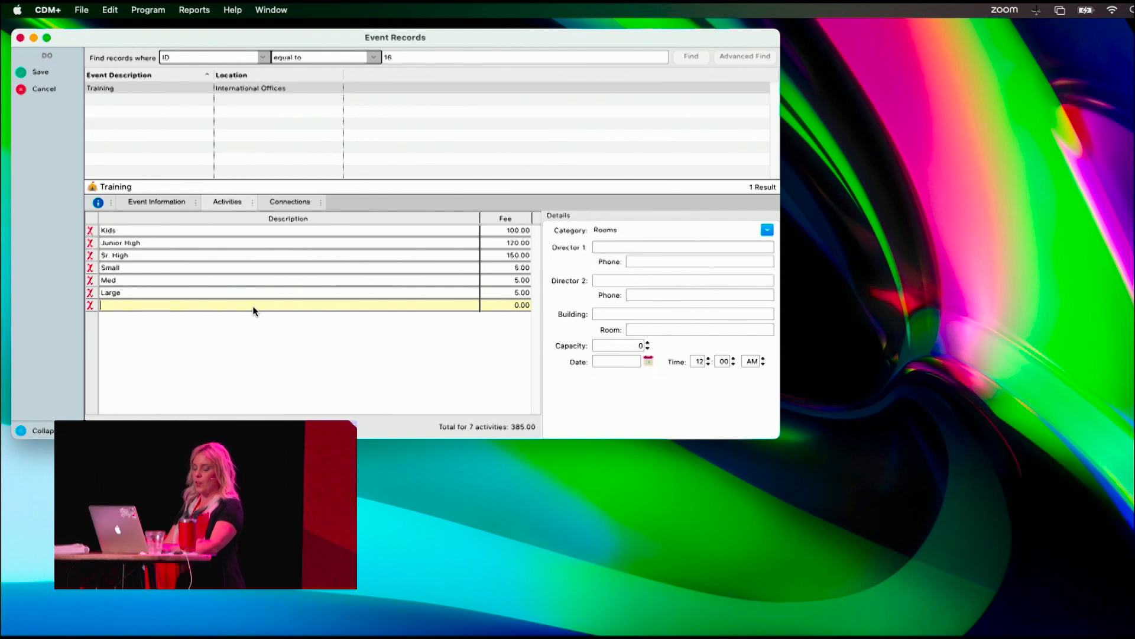
pyautogui.write('Room So')
pyautogui.press('BackSpace')
pyautogui.press('BackSpace')
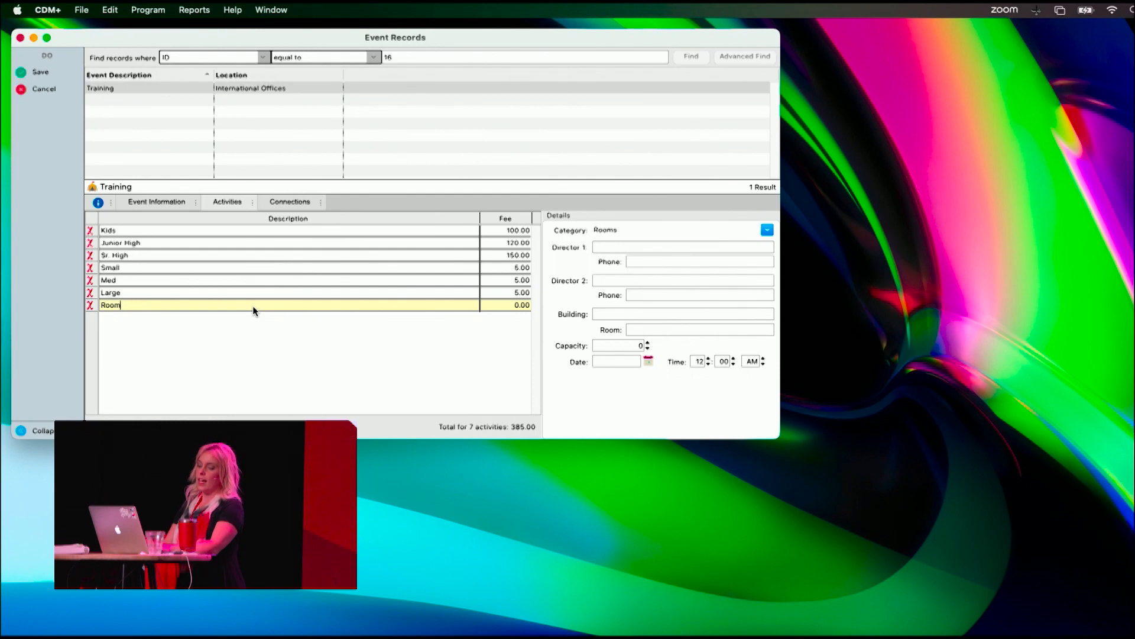
pyautogui.write('mate')
pyautogui.press('BackSpace')
pyautogui.press('BackSpace')
pyautogui.press('BackSpace')
pyautogui.press('BackSpace')
pyautogui.press('BackSpace')
pyautogui.write('mate Preferences')
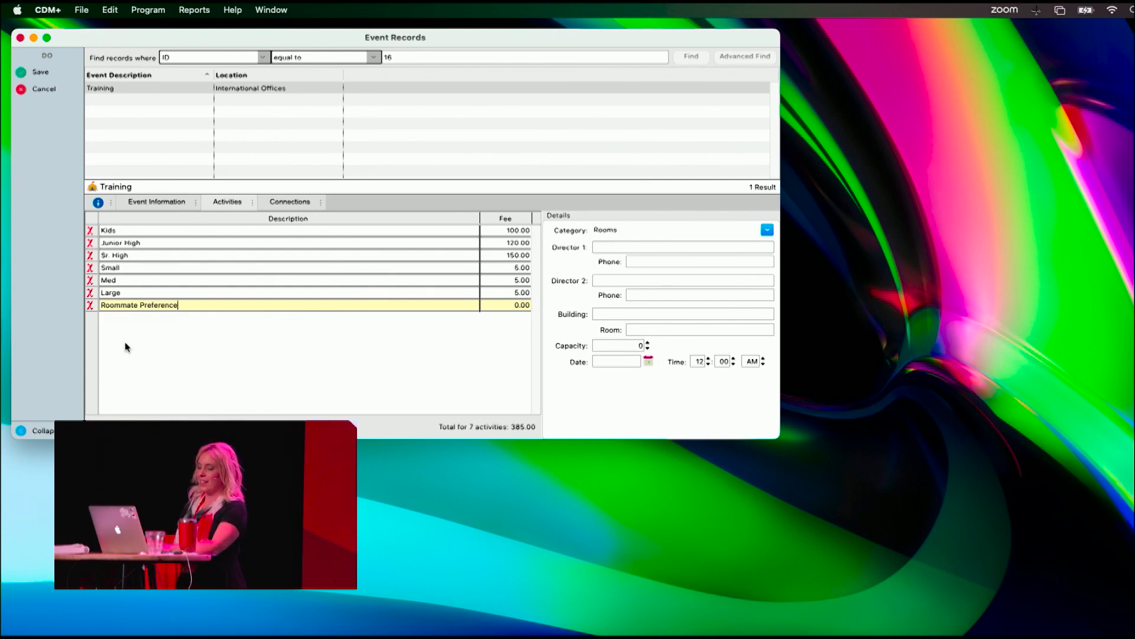
pyautogui.click(40, 71)
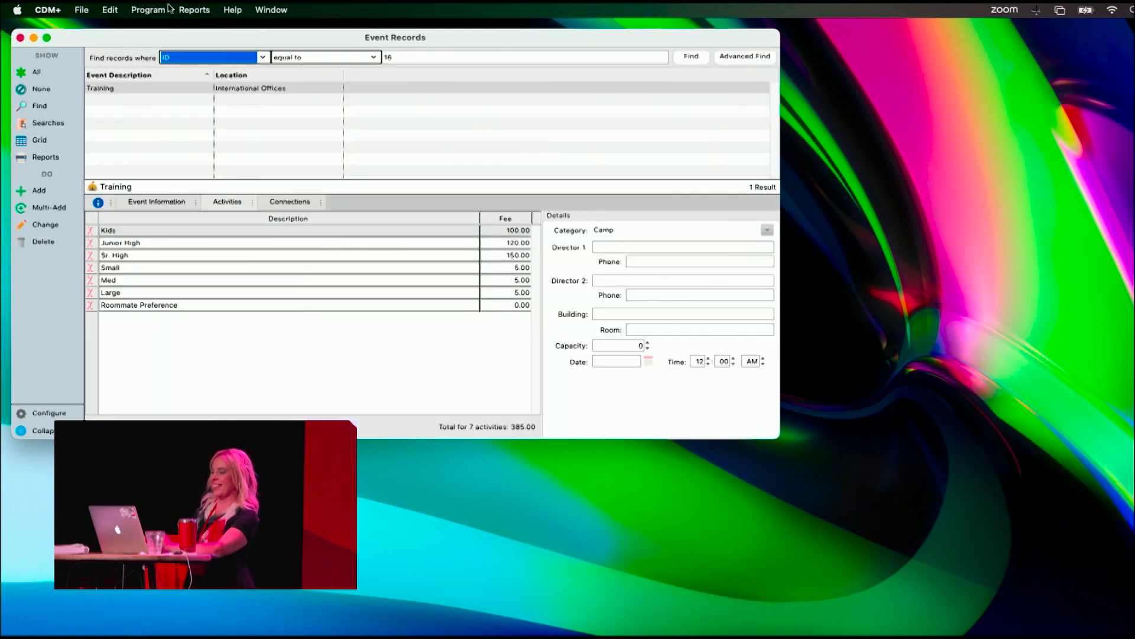
# - Open Registration Entry for event registrations and close the Event Records window behind it
pyautogui.click(148, 11)
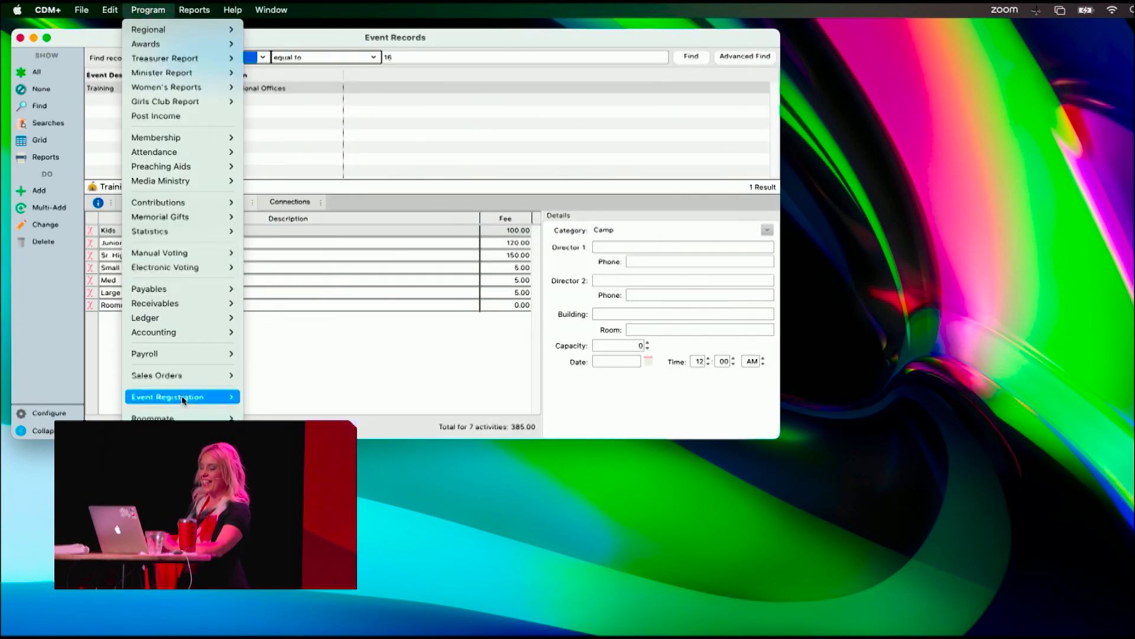
pyautogui.moveTo(184, 419)
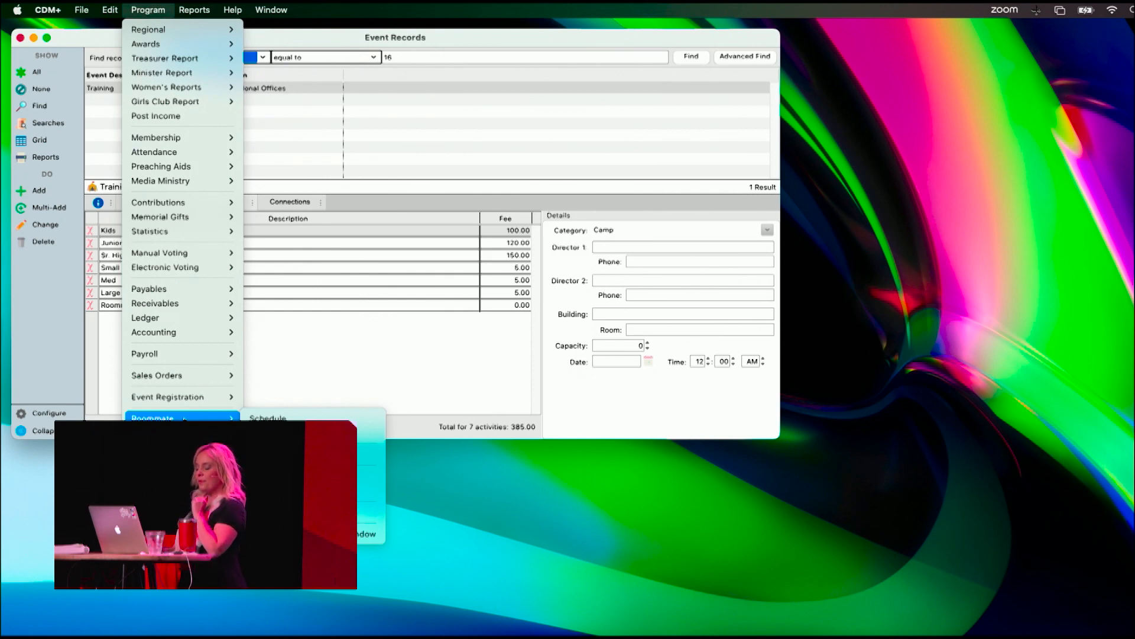
pyautogui.moveTo(218, 396)
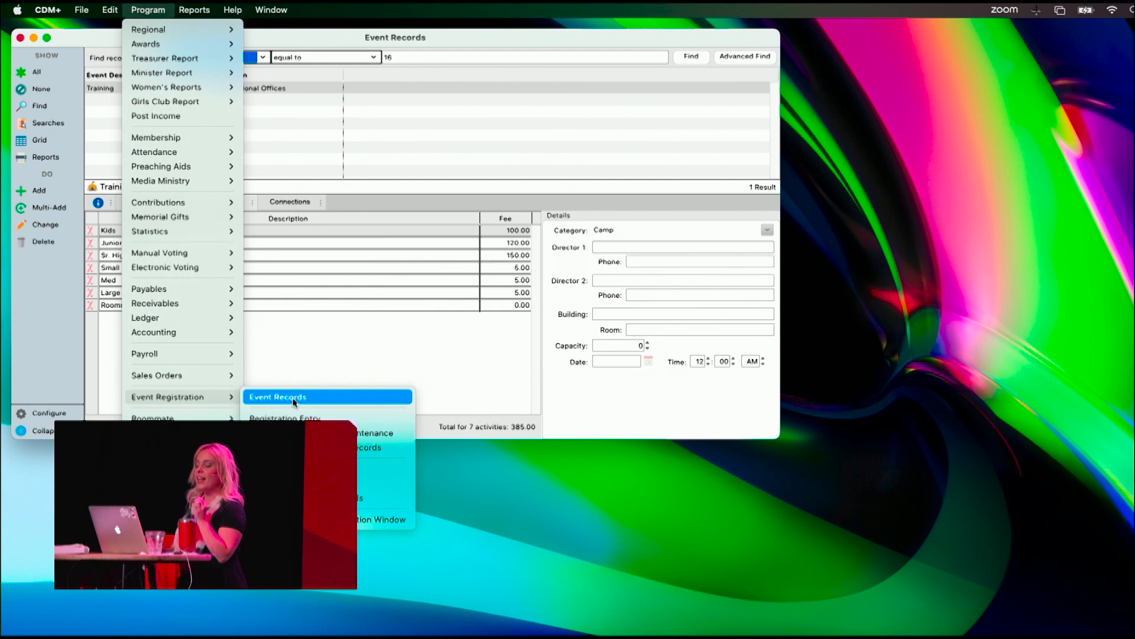
pyautogui.click(295, 417)
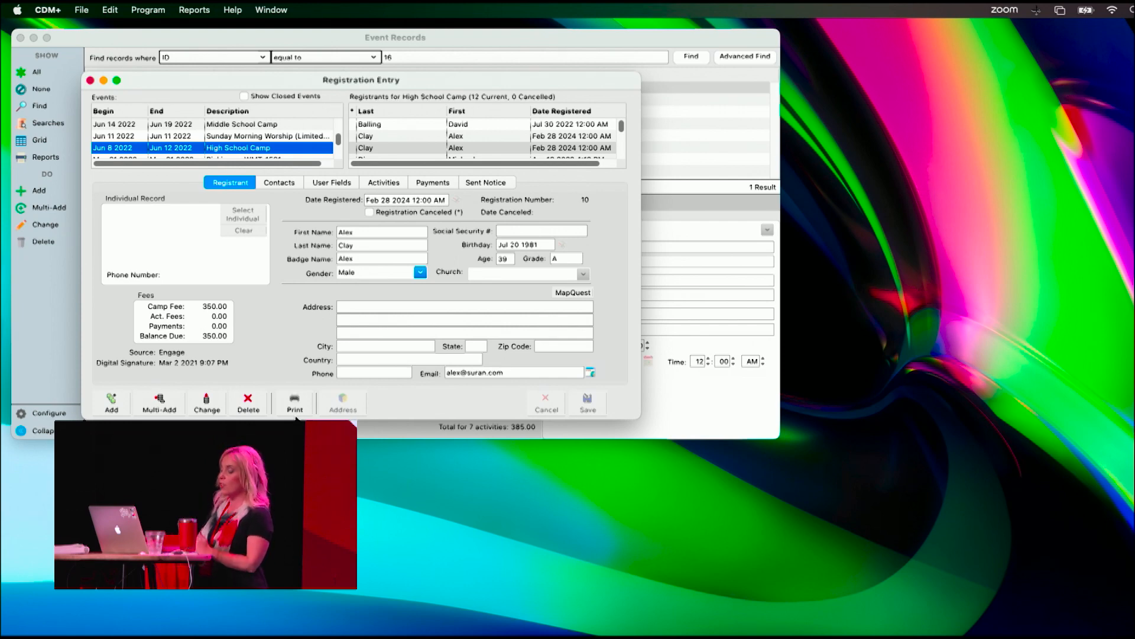
pyautogui.click(22, 39)
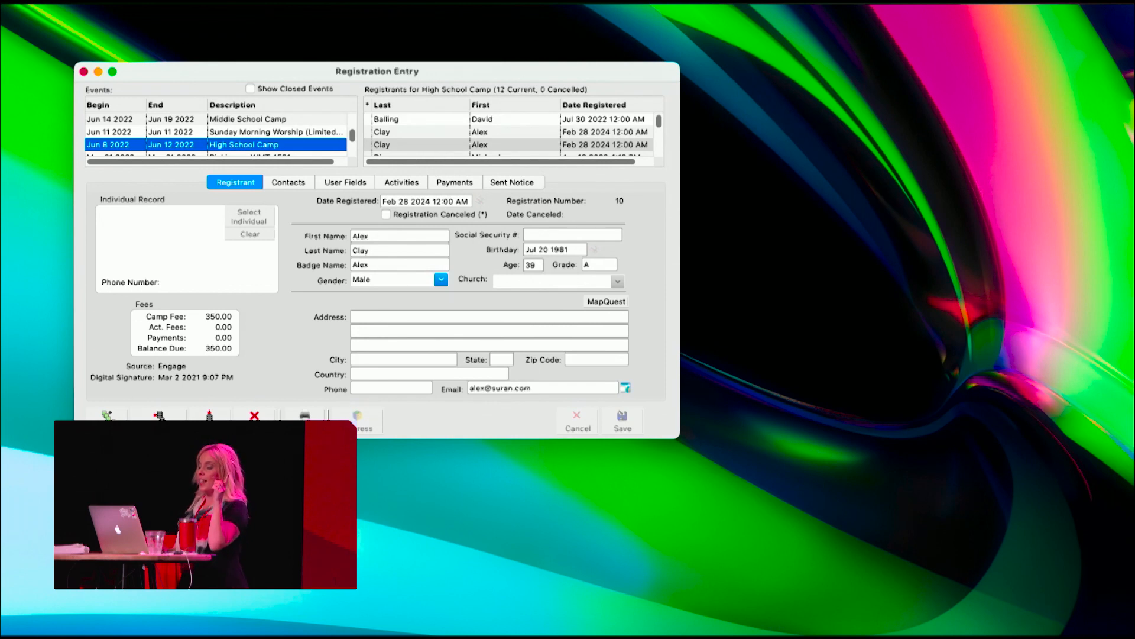
# - Select the Training event starting Oct 24 2023 and start adding a new registration to it
pyautogui.scroll(5, 197, 139)
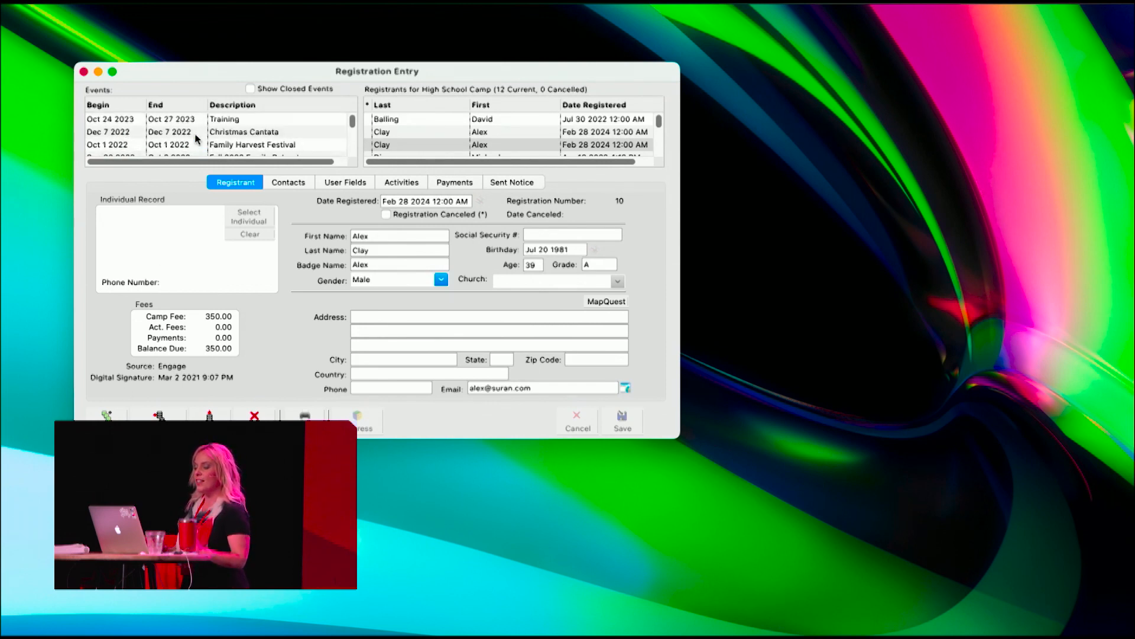
pyautogui.click(191, 121)
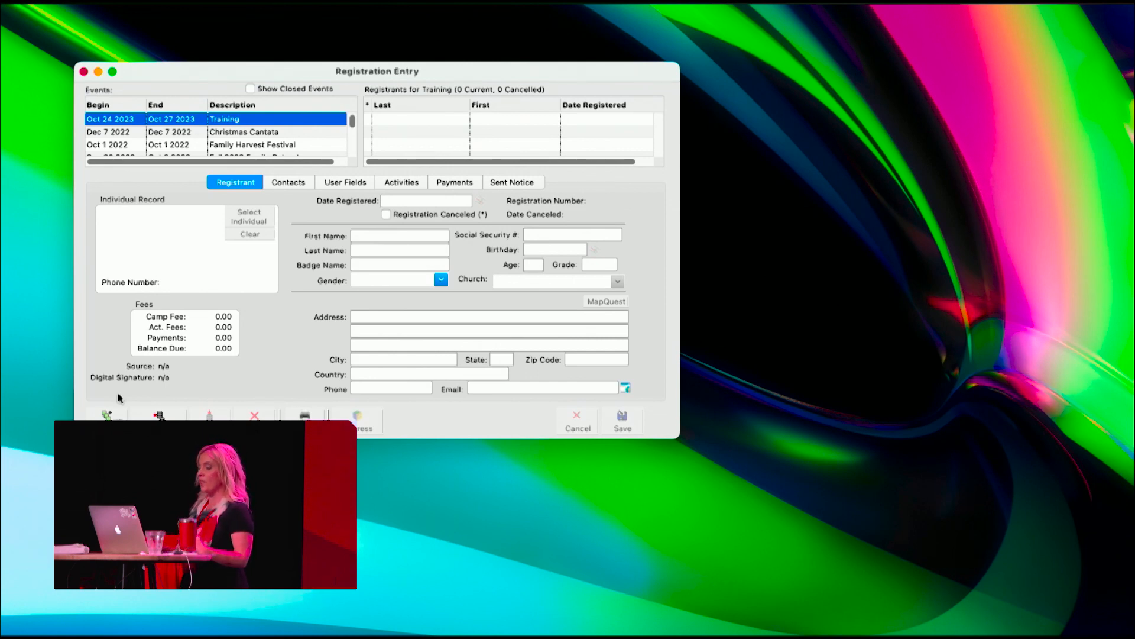
pyautogui.click(109, 423)
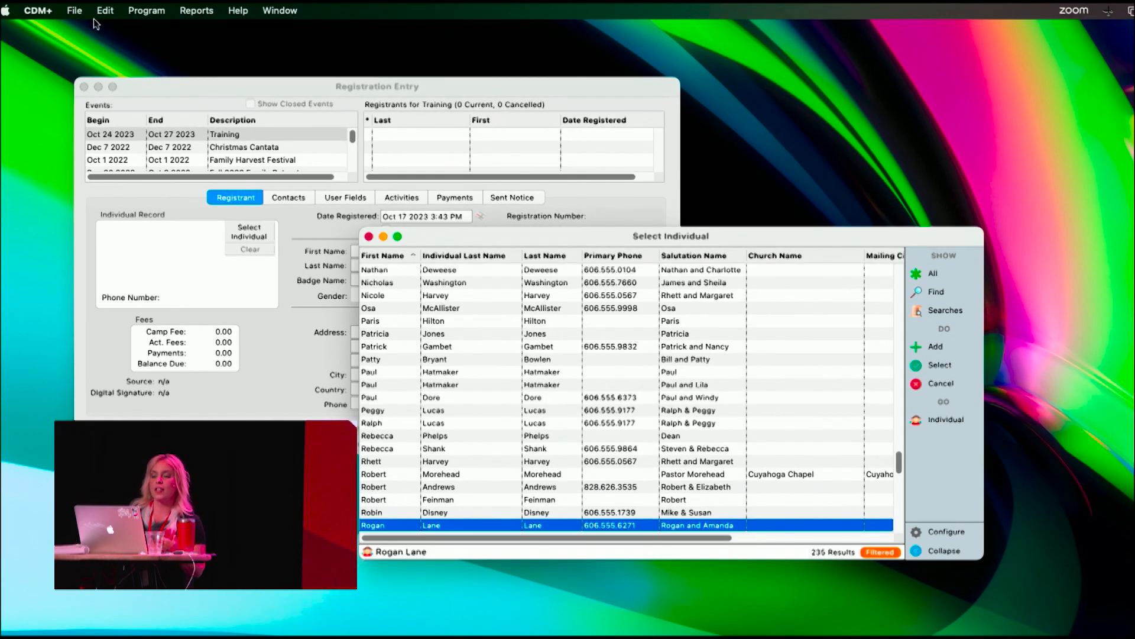
# - Try out skipping the Individual Record lookup for new registrations in the Training event record, discard the change and close Event Records
pyautogui.click(146, 0)
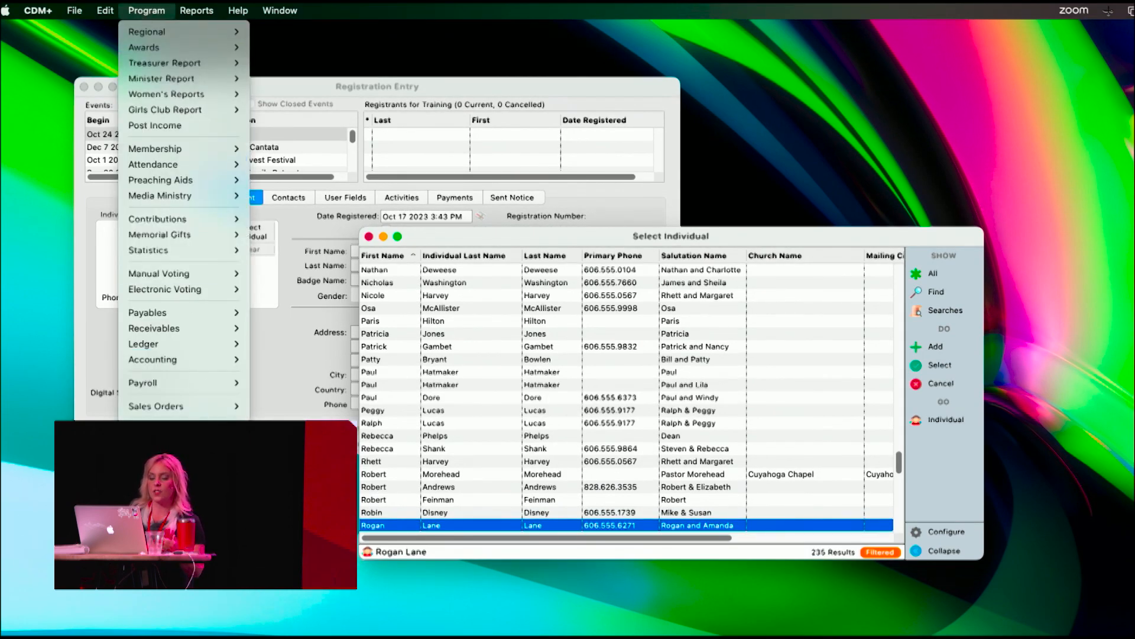
pyautogui.moveTo(171, 430)
pyautogui.click(301, 429)
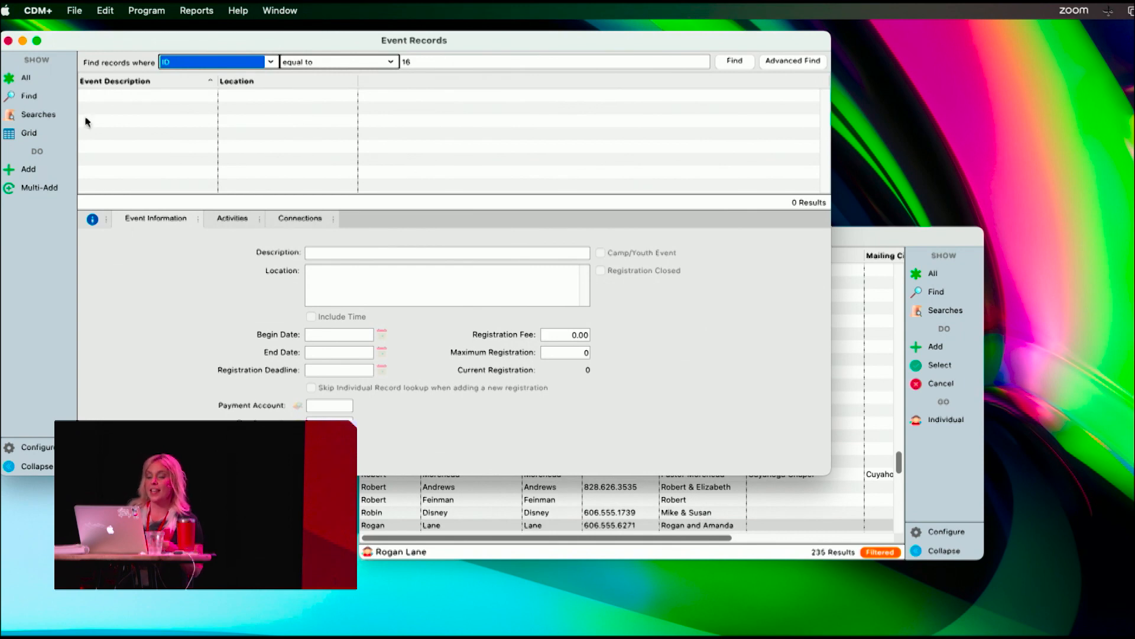
pyautogui.click(26, 79)
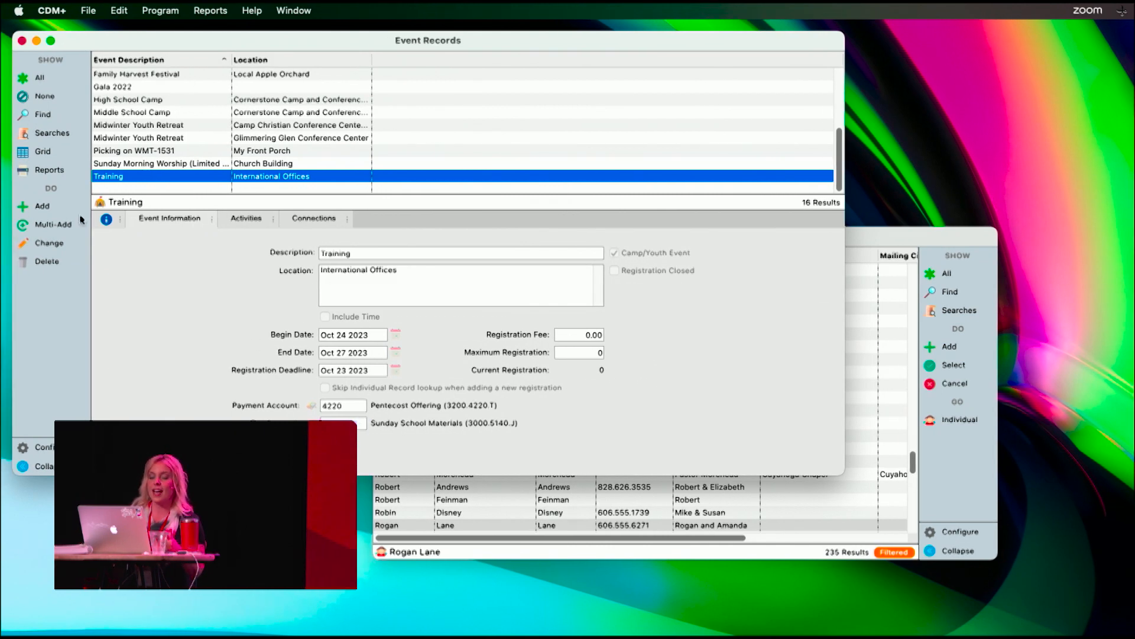
pyautogui.click(53, 247)
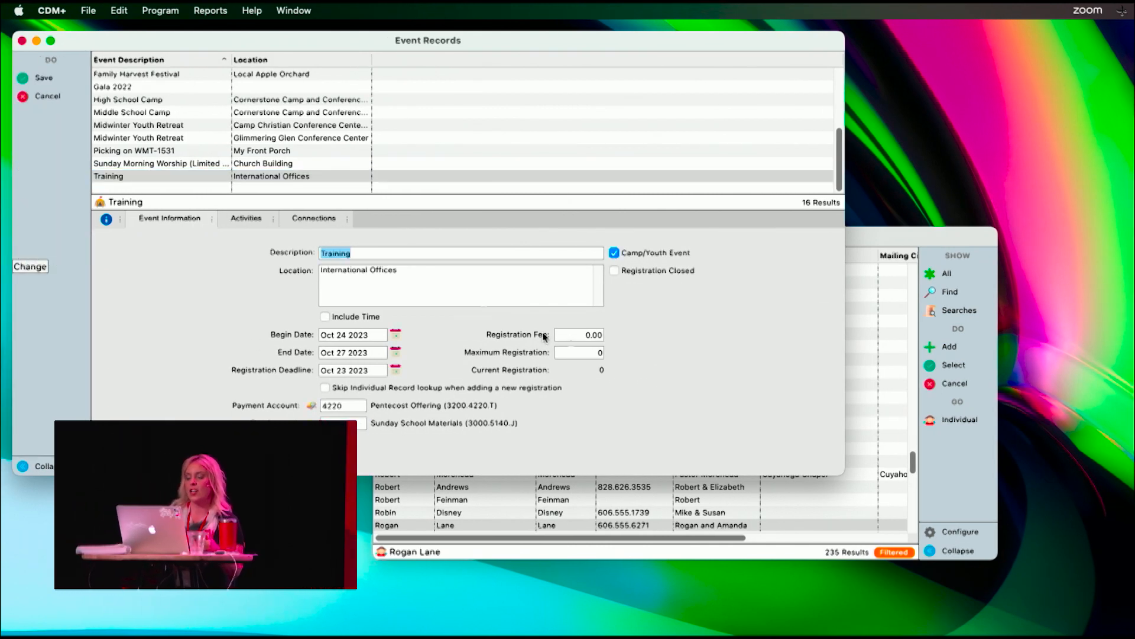
pyautogui.click(325, 391)
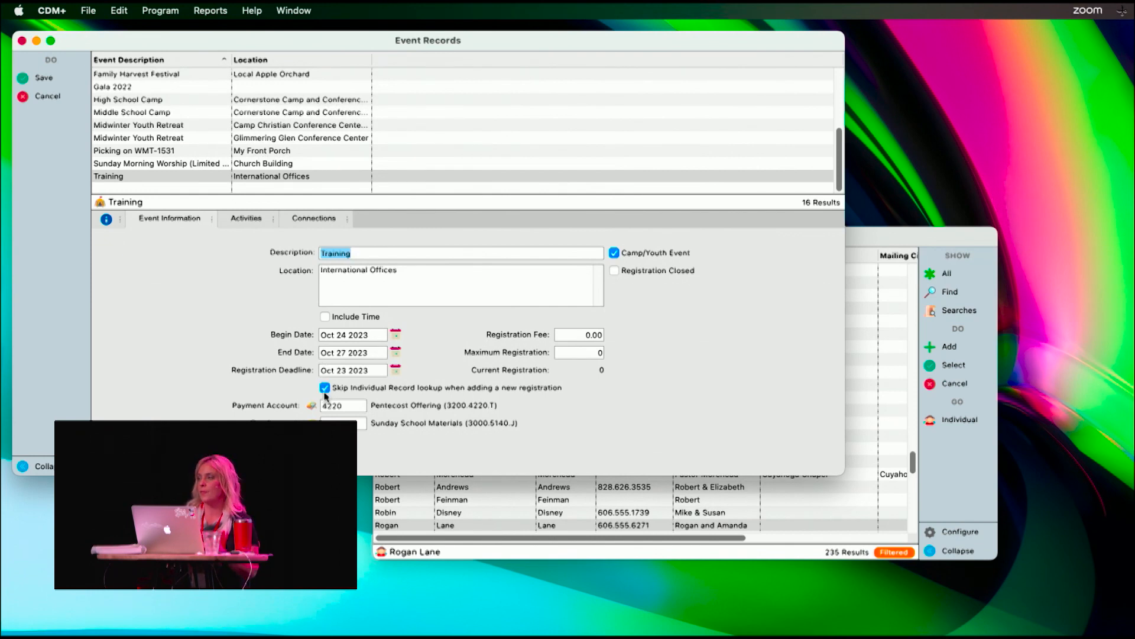
pyautogui.click(50, 95)
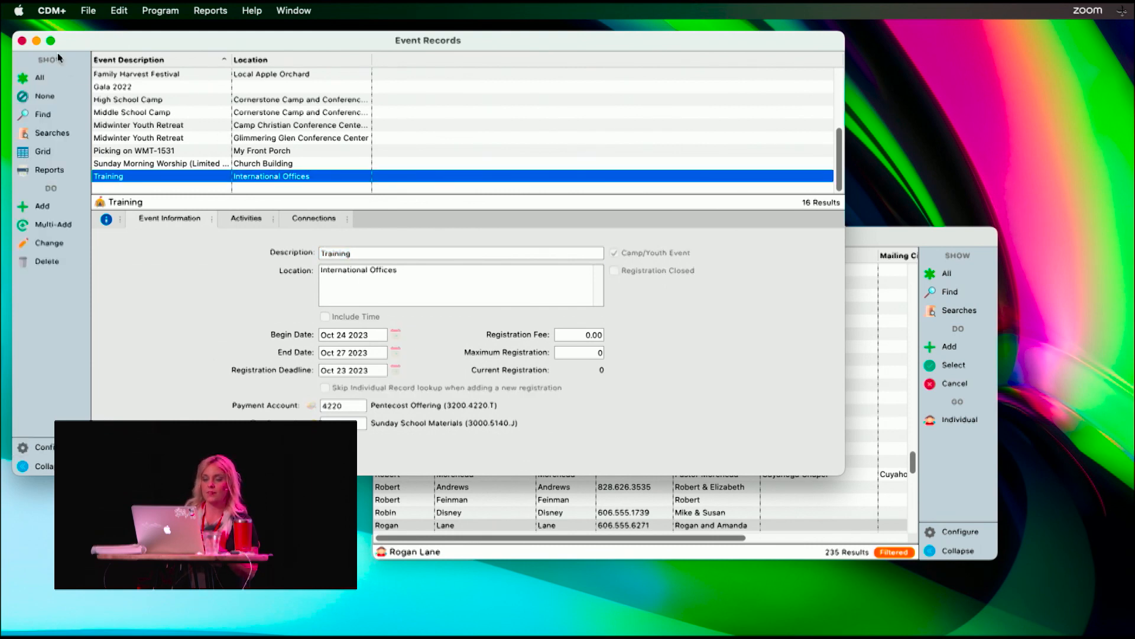
pyautogui.click(23, 41)
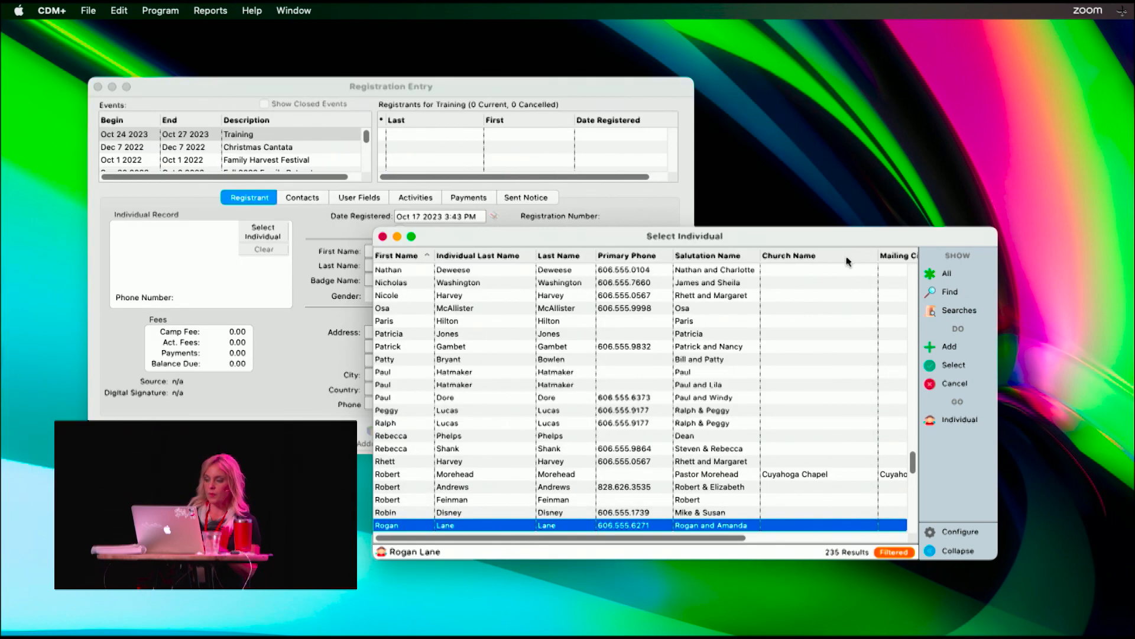
# - Sort the individuals by individual last name and choose the first one listed from Akron, East Market St Church as the registrant
pyautogui.moveTo(825, 239); pyautogui.dragTo(759, 192)
pyautogui.press('g')
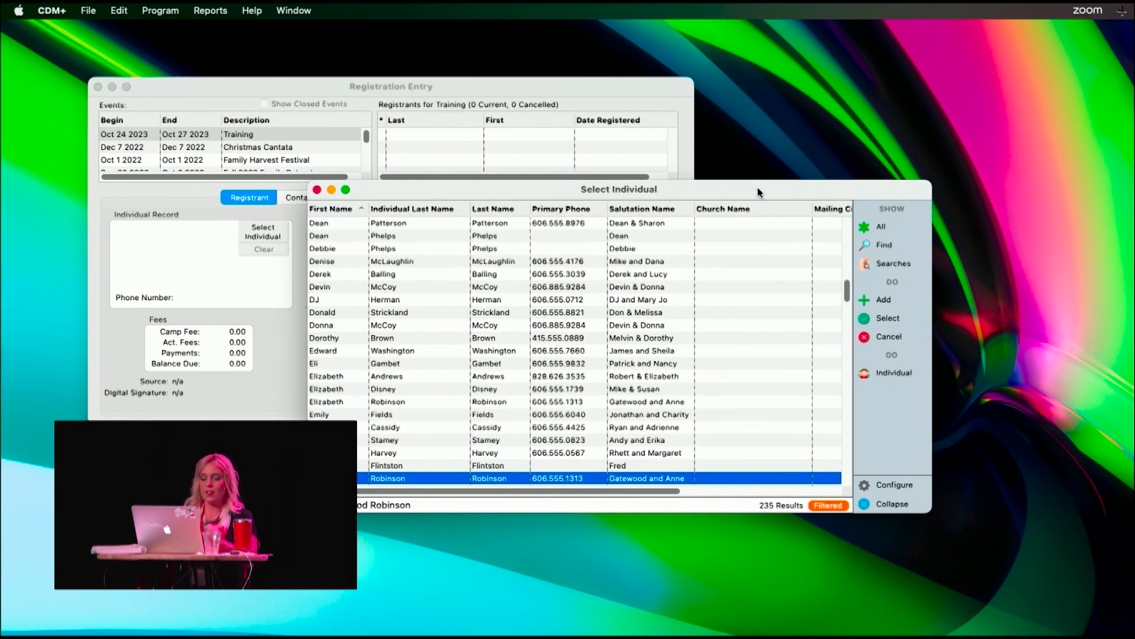
pyautogui.scroll(-5, 539, 350)
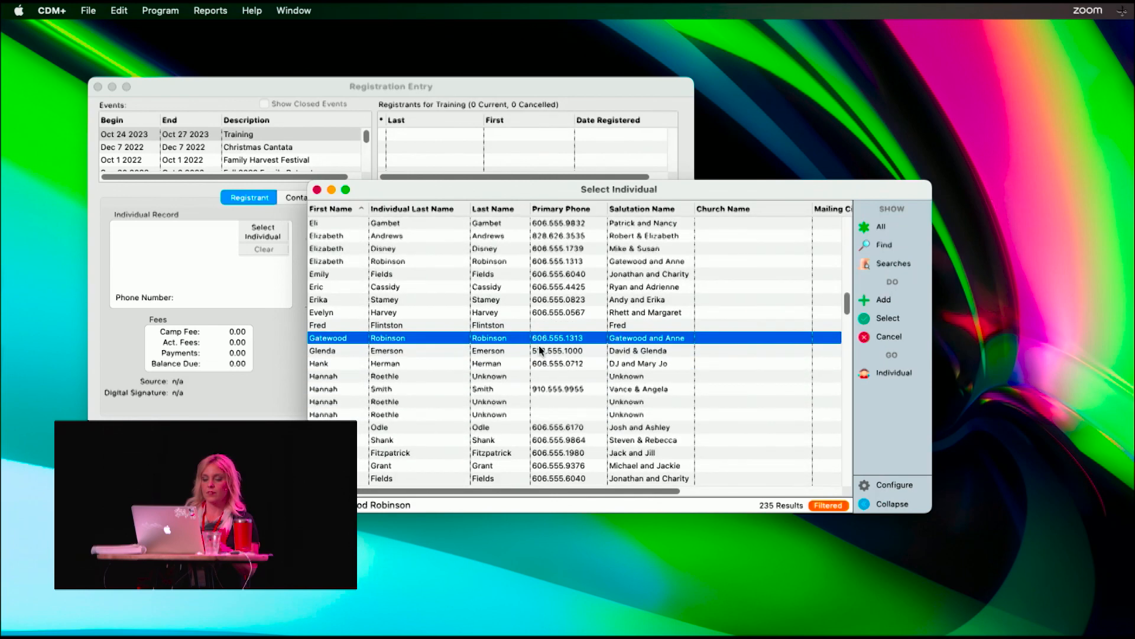
pyautogui.click(420, 210)
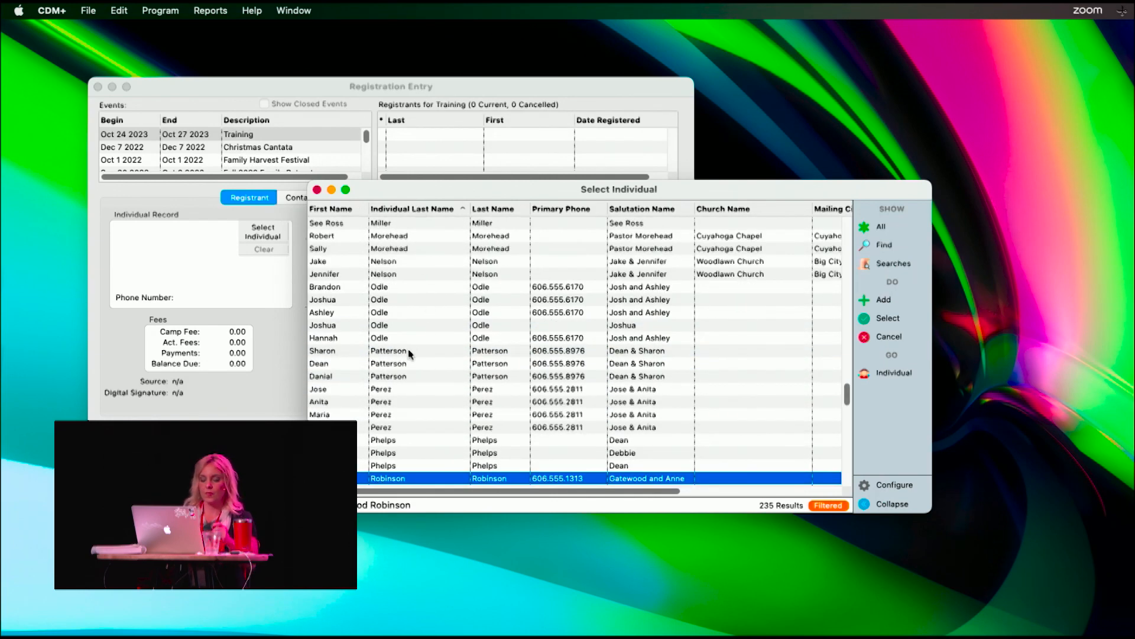
pyautogui.press('g')
pyautogui.scroll(-5, 404, 353)
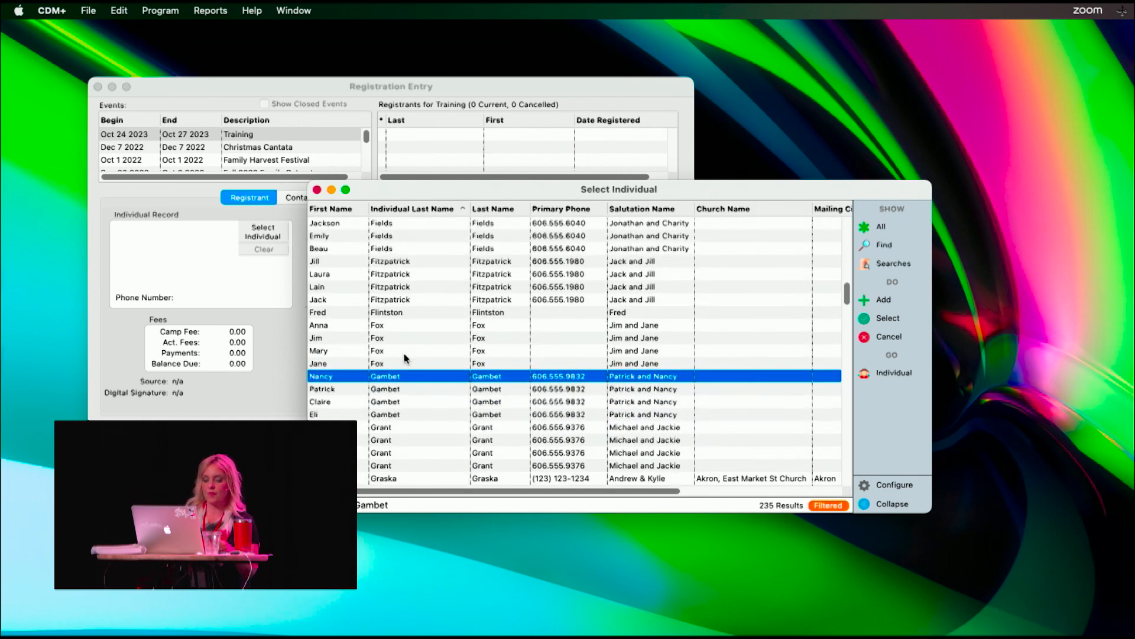
pyautogui.click(384, 391)
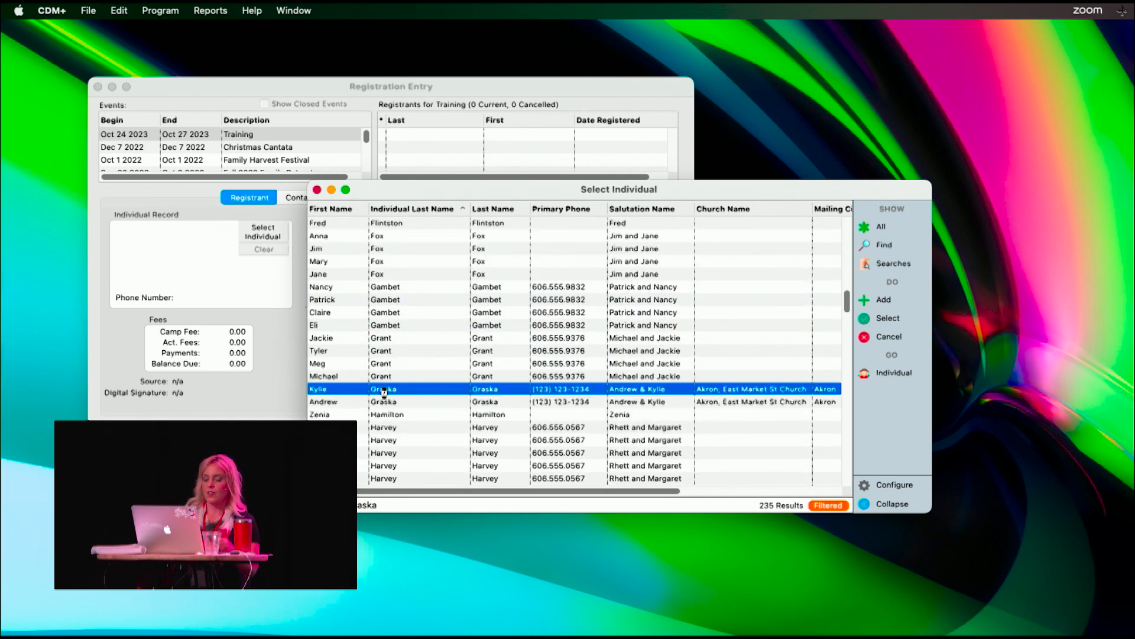
pyautogui.doubleClick(384, 391)
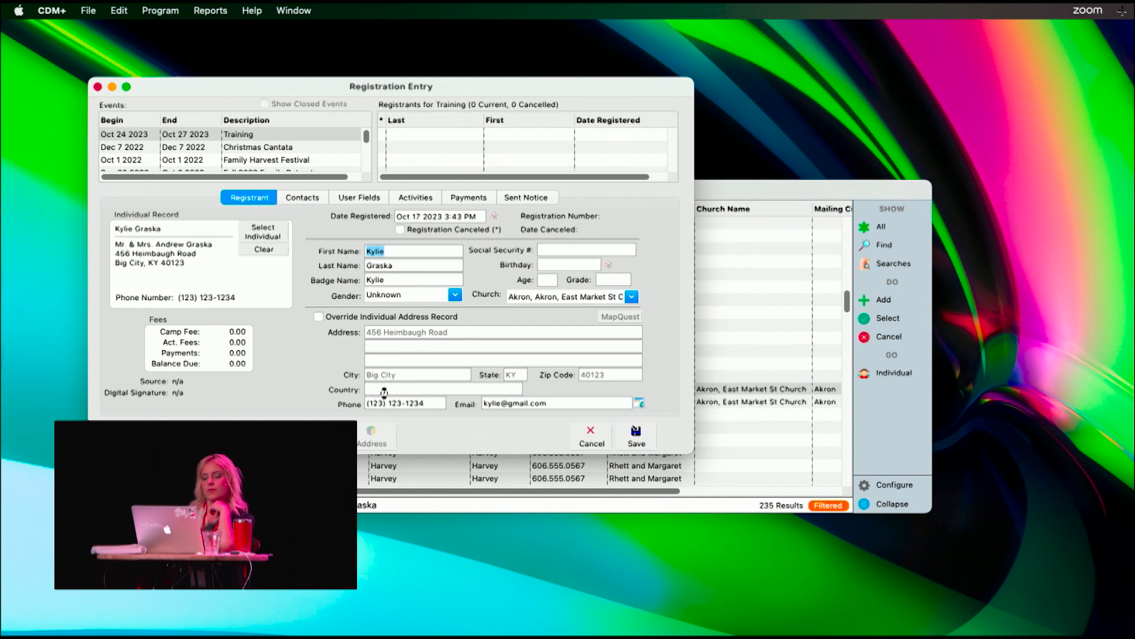